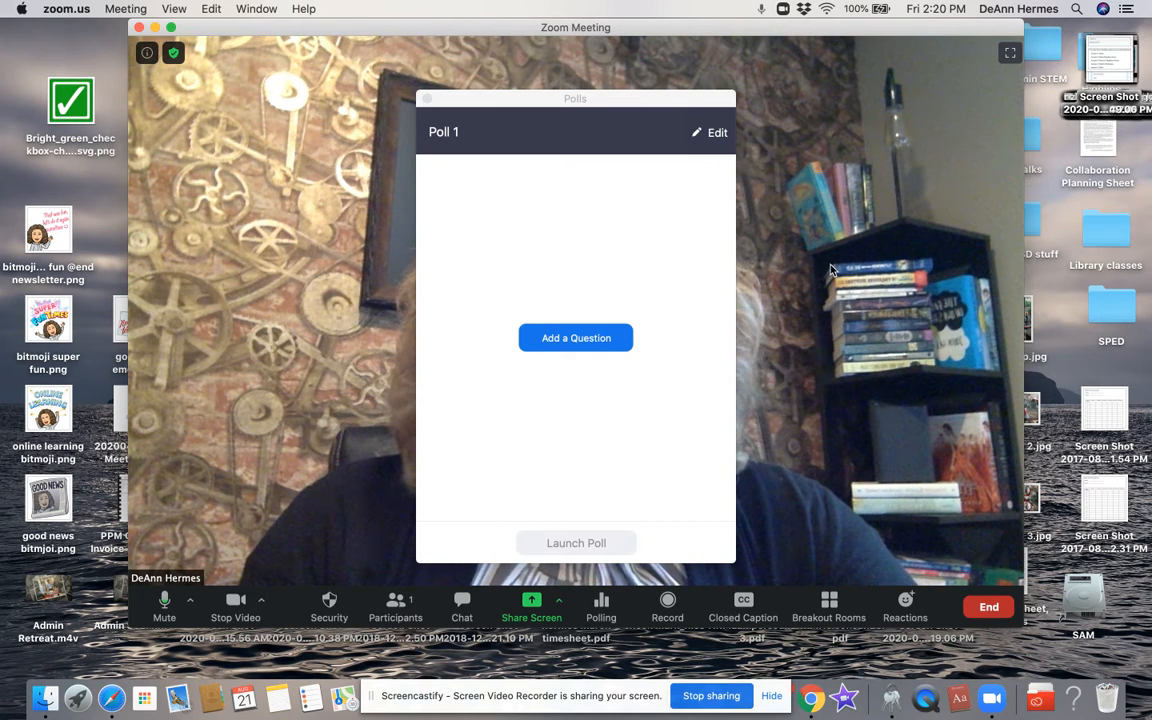
Switch to Chrome and bring up the Zoom information page of the "zoom videos" meeting to review its details
key("super+Tab")
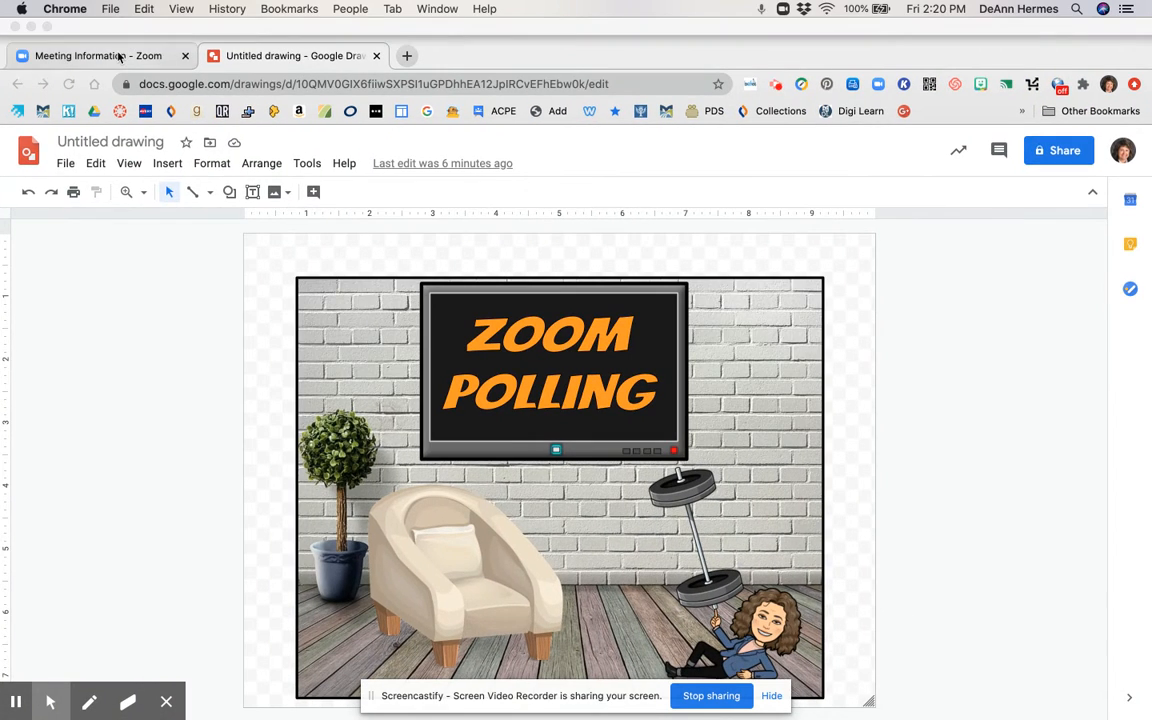
left_click(118, 56)
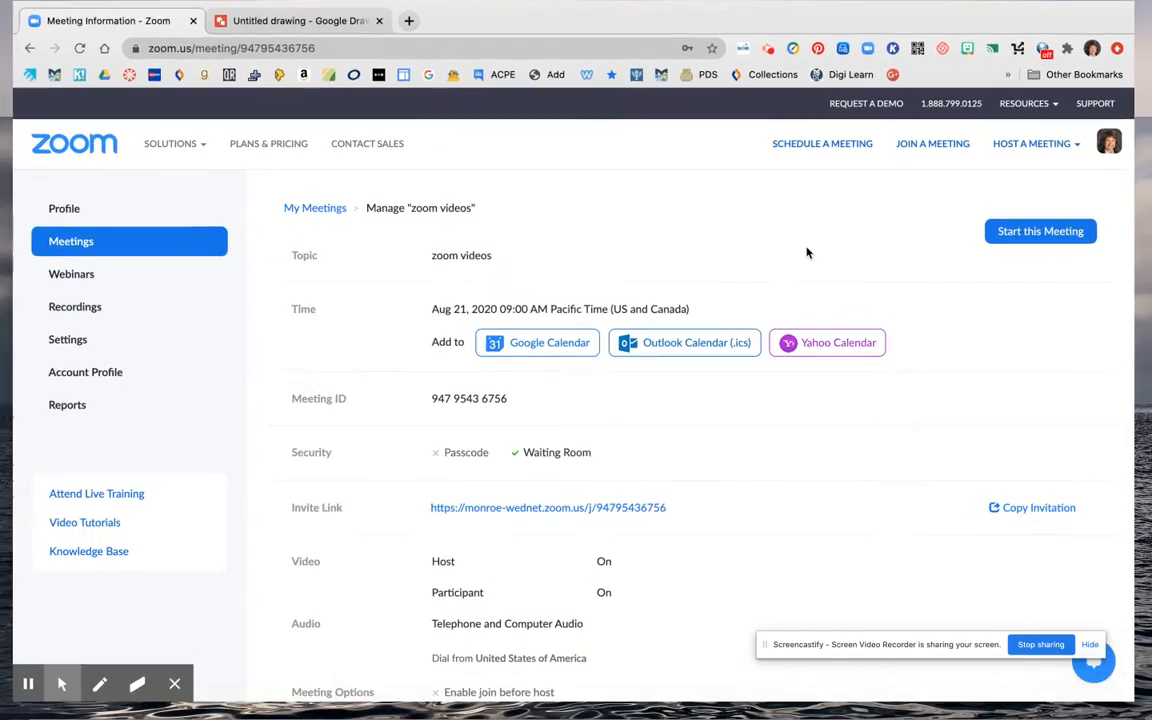
scroll(807, 252, "down", 1)
scroll(690, 400, "up", 1)
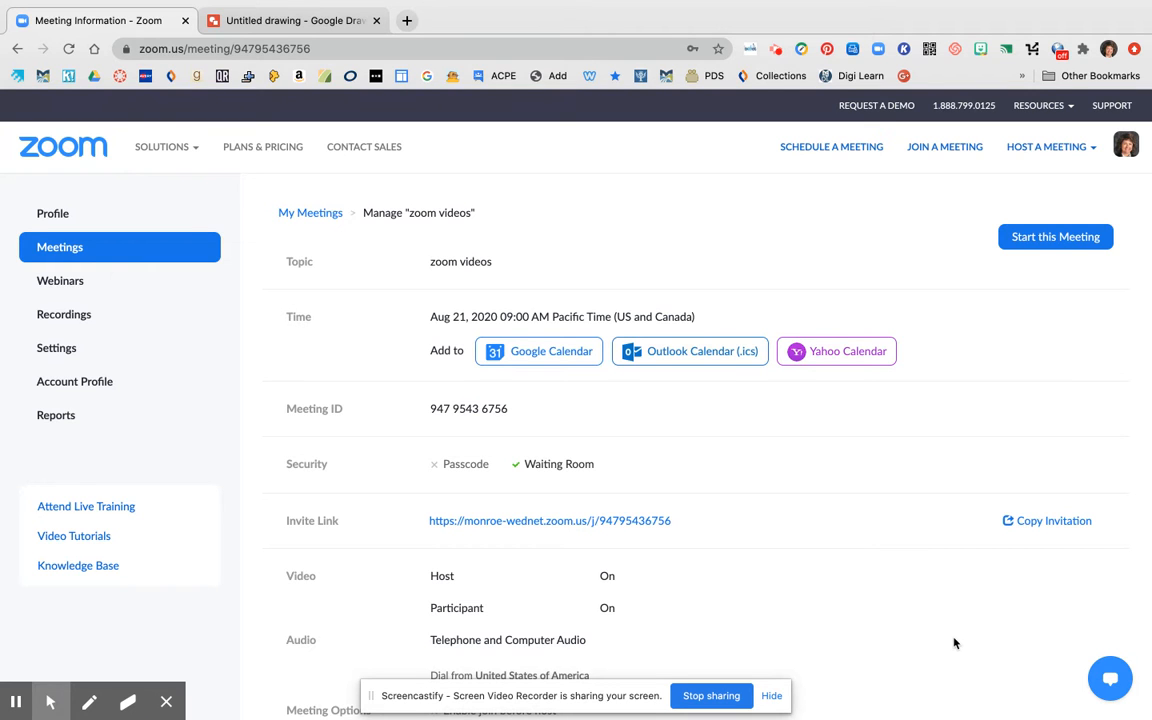
scroll(954, 643, "down", 2)
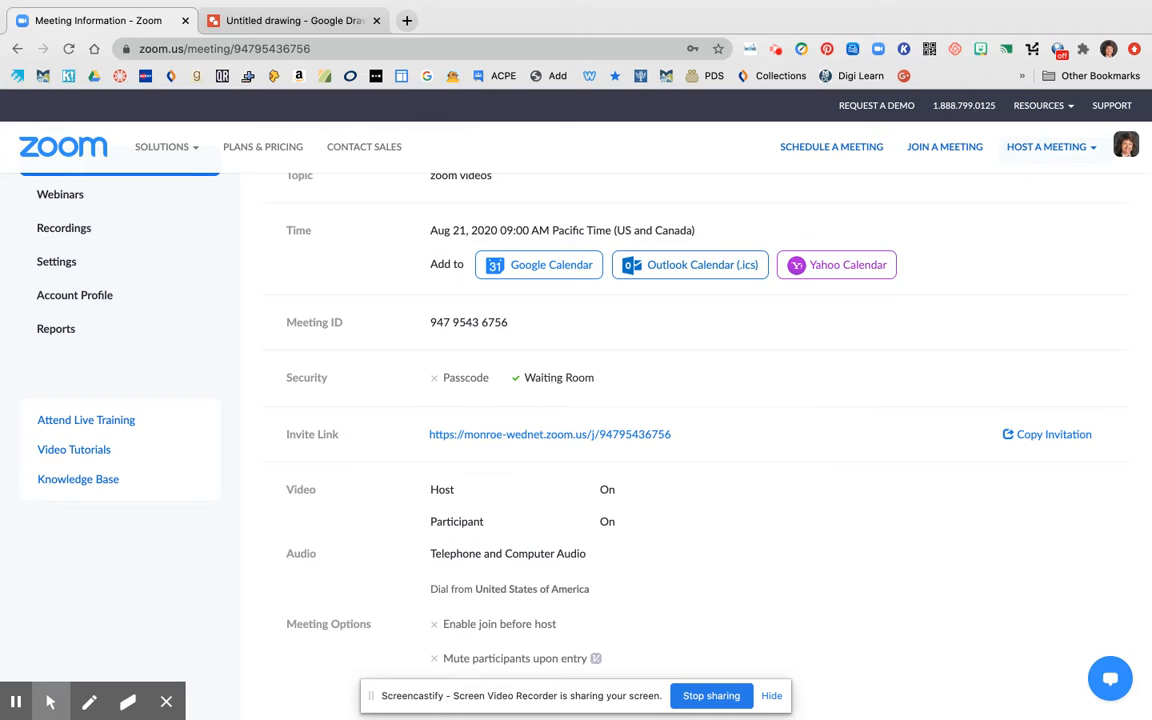
scroll(576, 400, "up", 2)
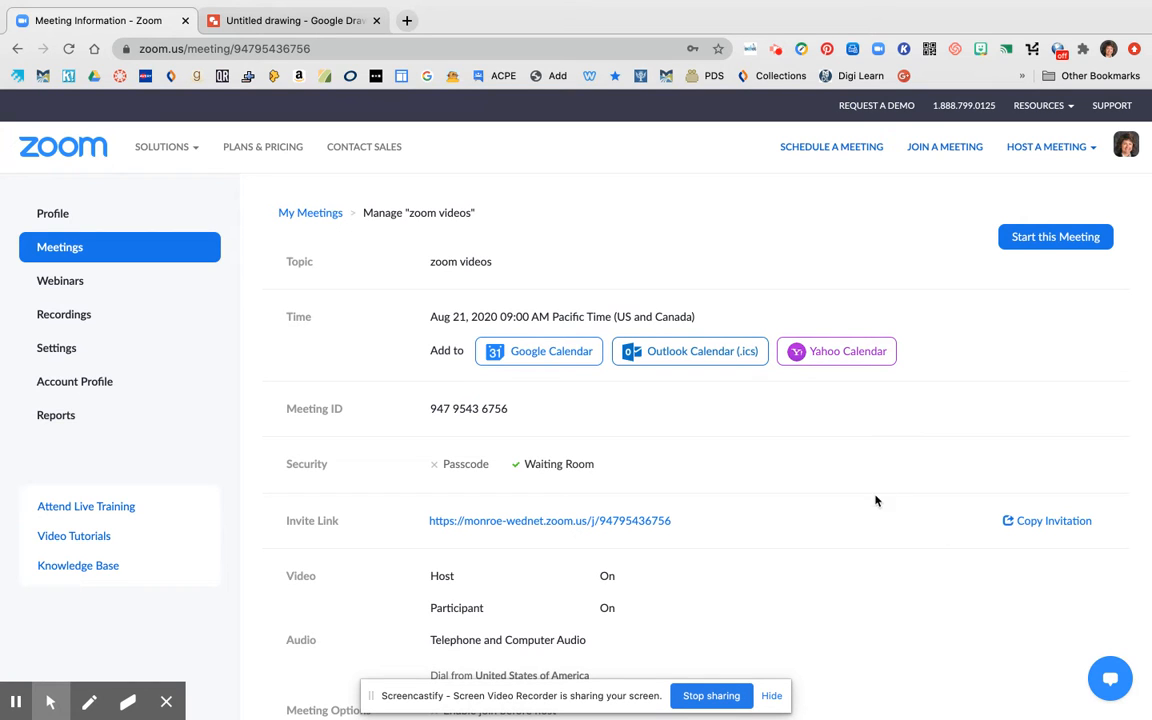
Go back to the previous meetings list and reopen the "zoom videos" meeting at its poll section
left_click(327, 219)
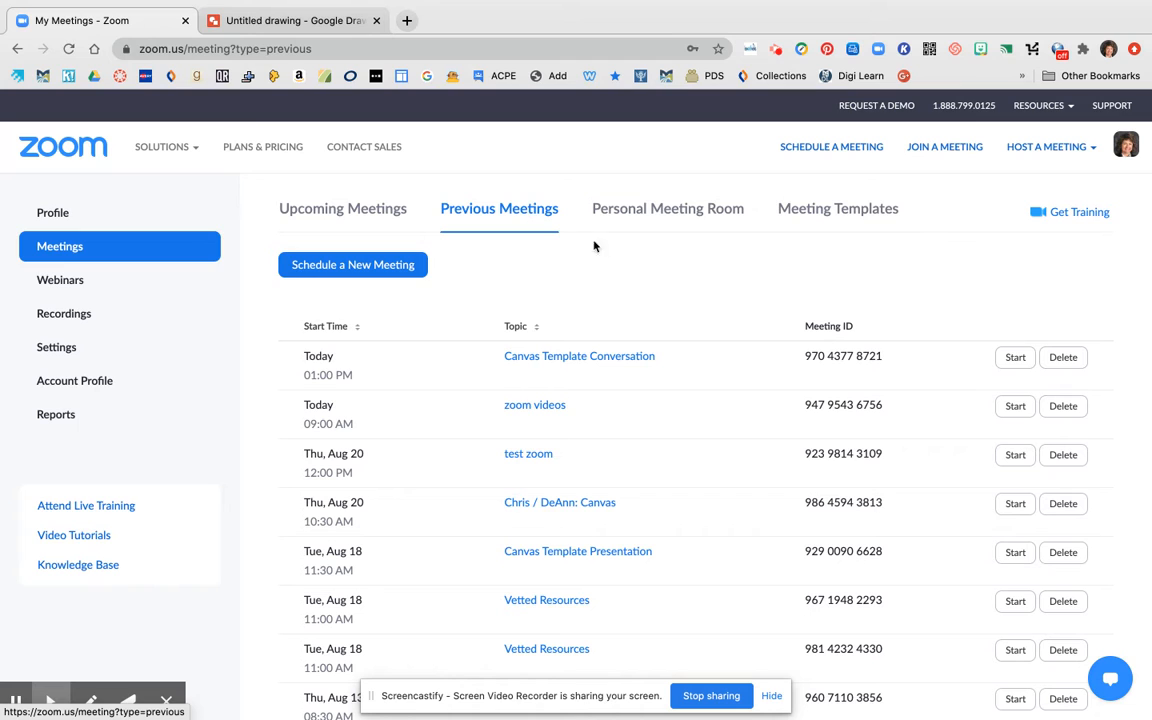
scroll(725, 278, "down", 1)
scroll(684, 270, "down", 1)
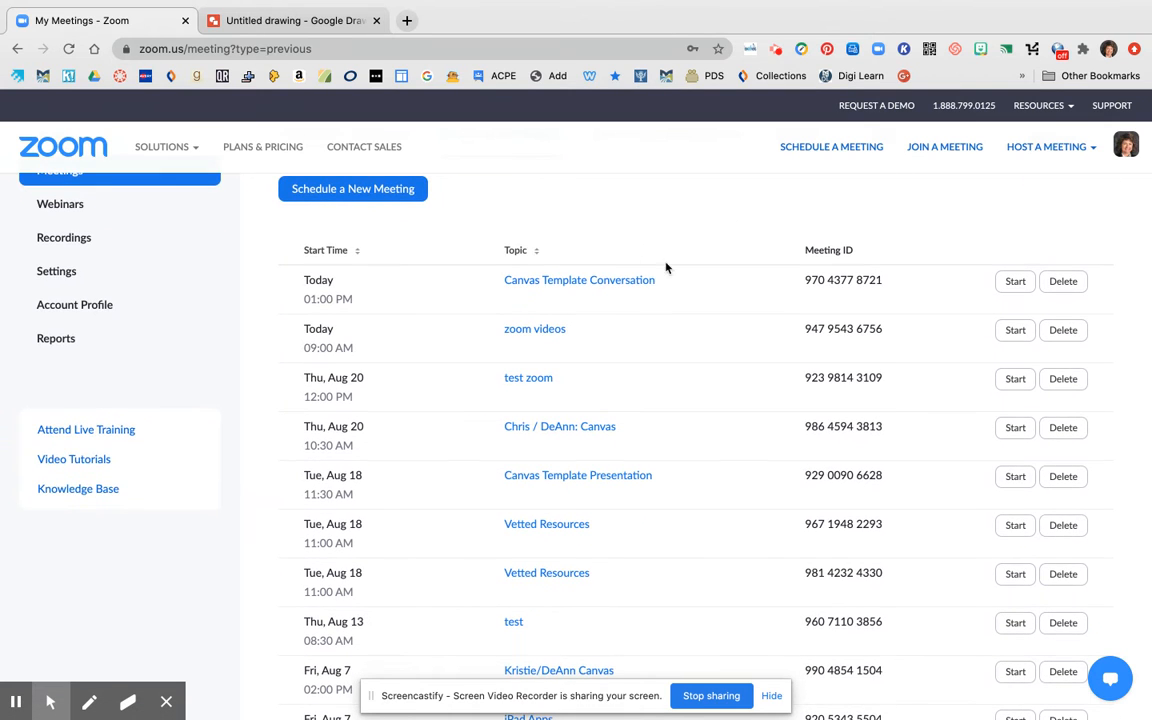
left_click(551, 336)
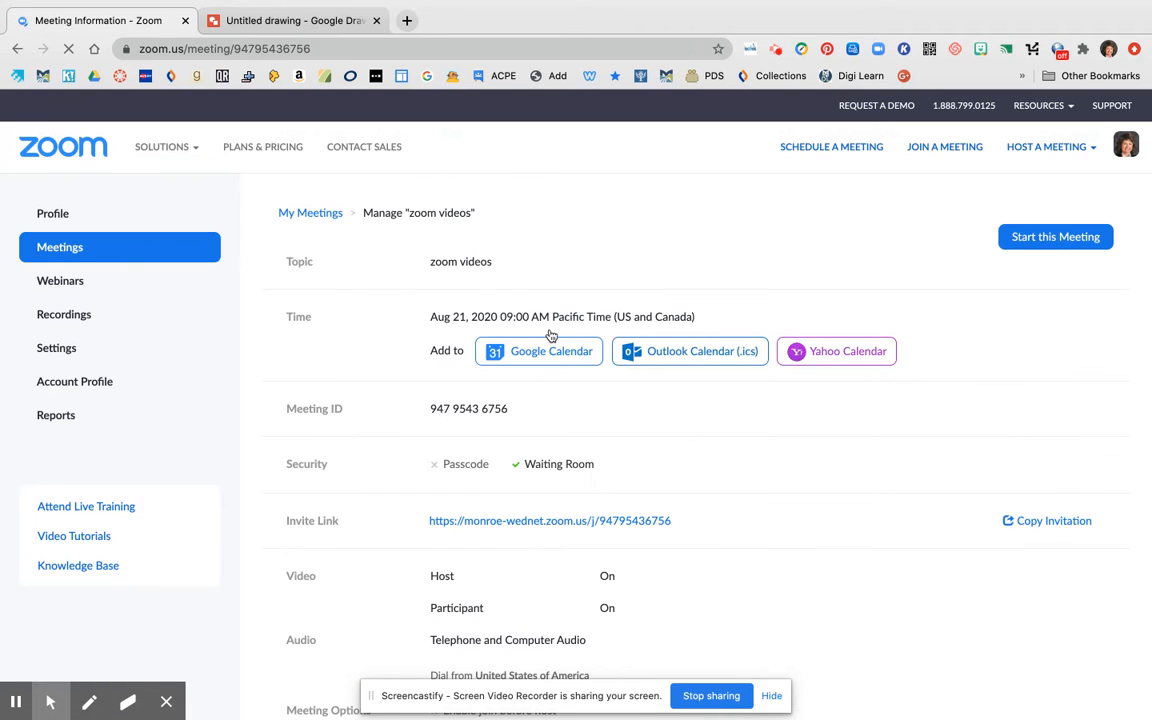
scroll(711, 561, "down", 10)
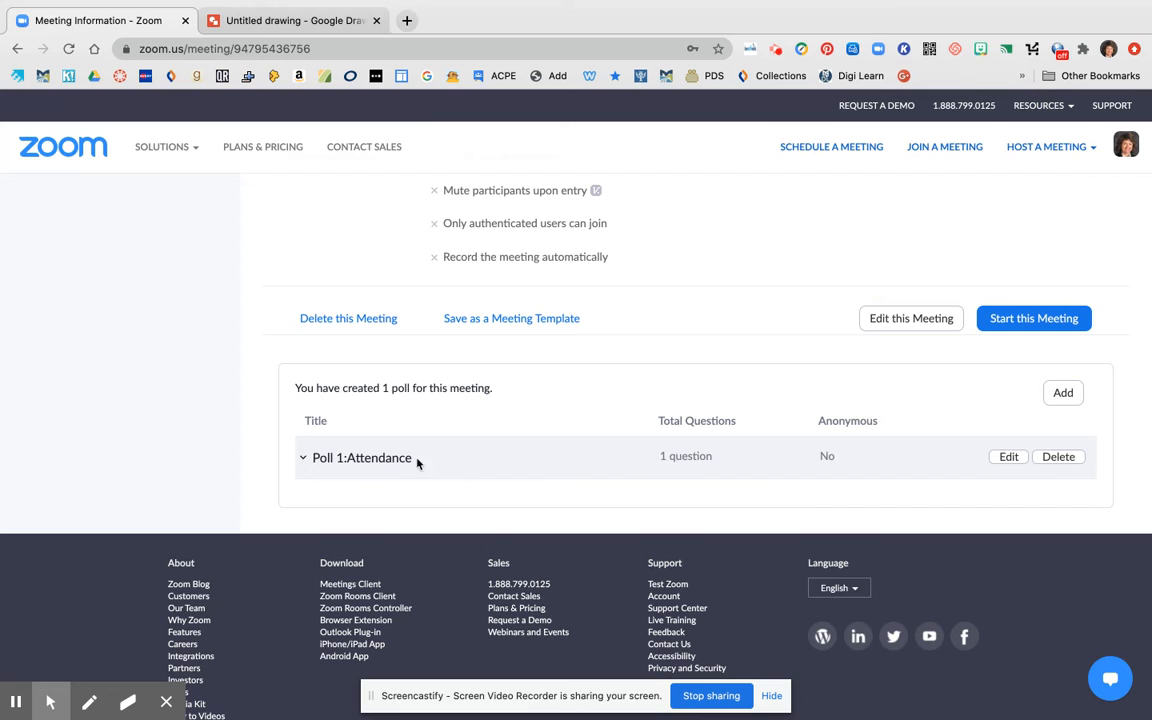
Open the Attendance poll for editing, examine its title, question, choice type and answers, and close it without saving
left_click(1005, 458)
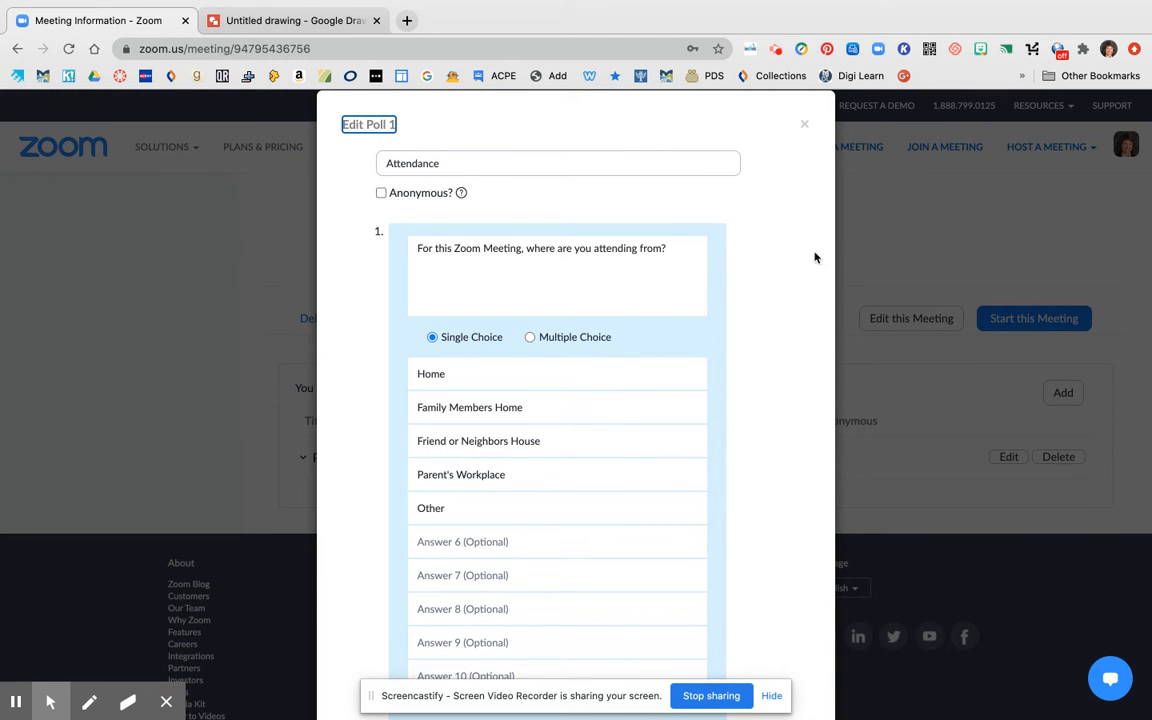
scroll(720, 243, "down", 1)
scroll(576, 400, "up", 1)
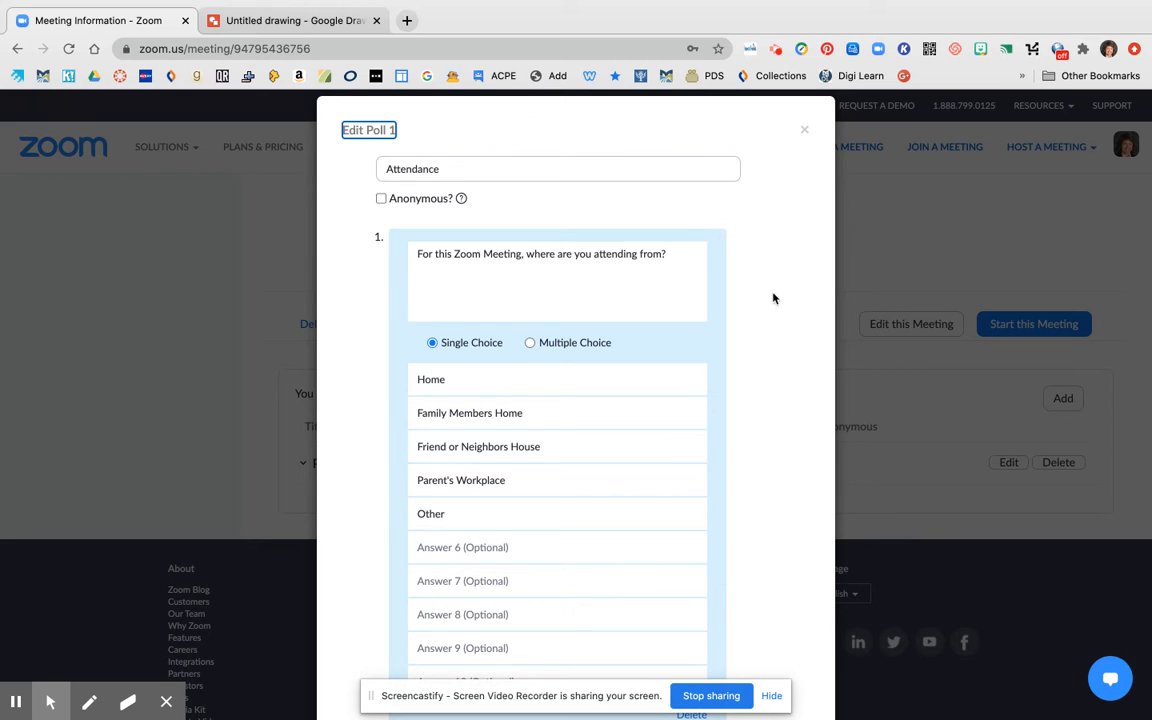
scroll(576, 400, "down", 2)
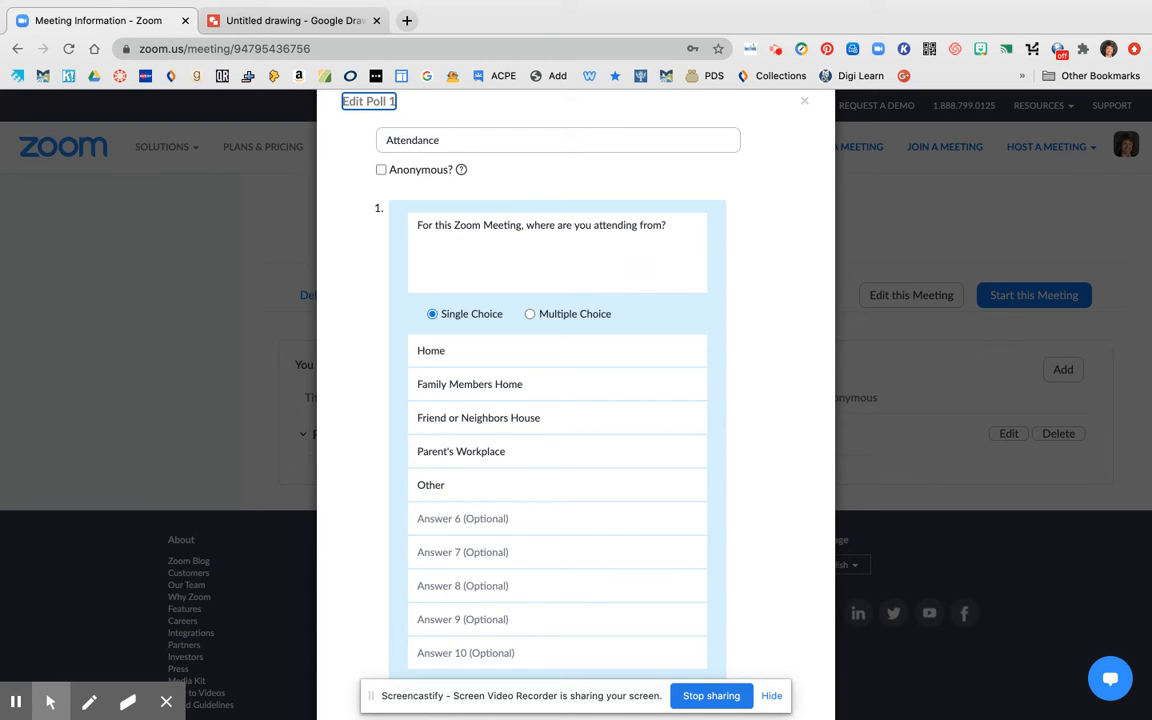
scroll(575, 400, "down", 1)
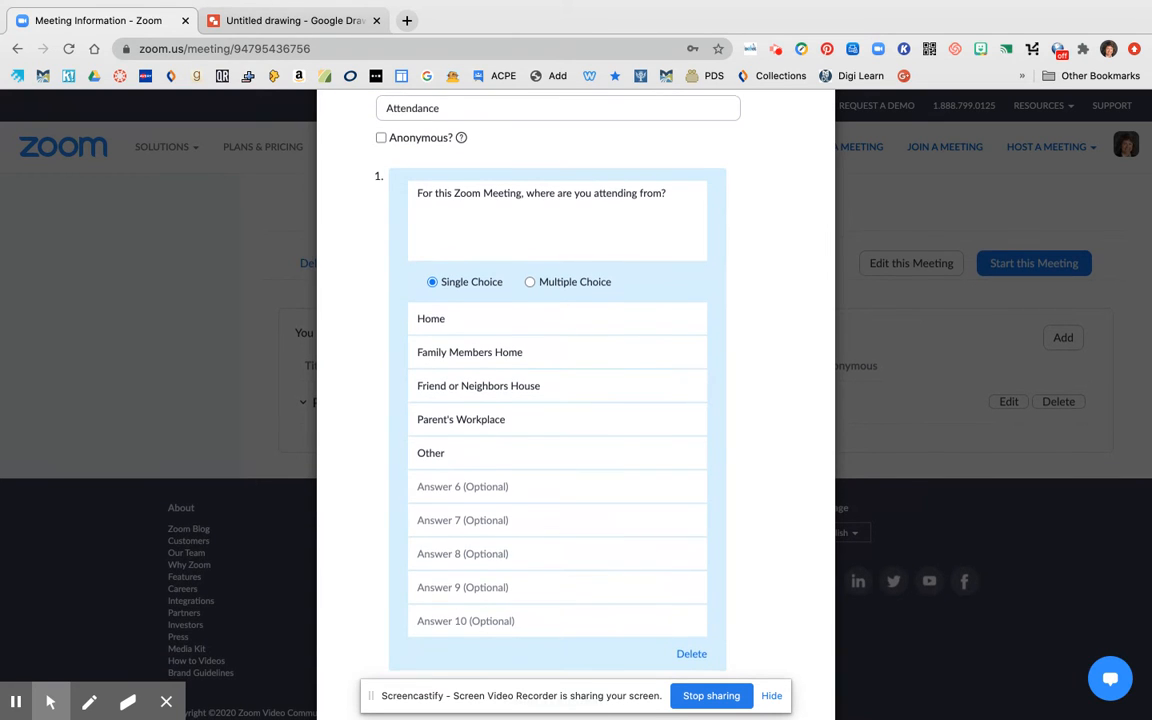
scroll(553, 213, "down", 2)
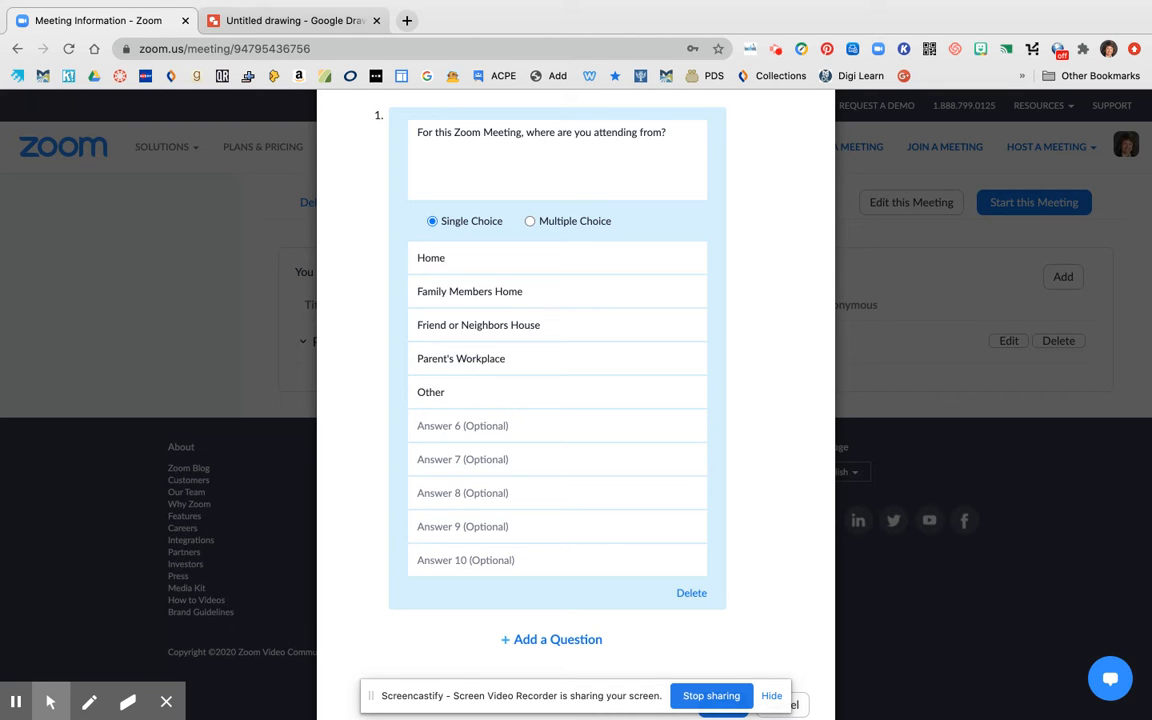
scroll(784, 432, "down", 1)
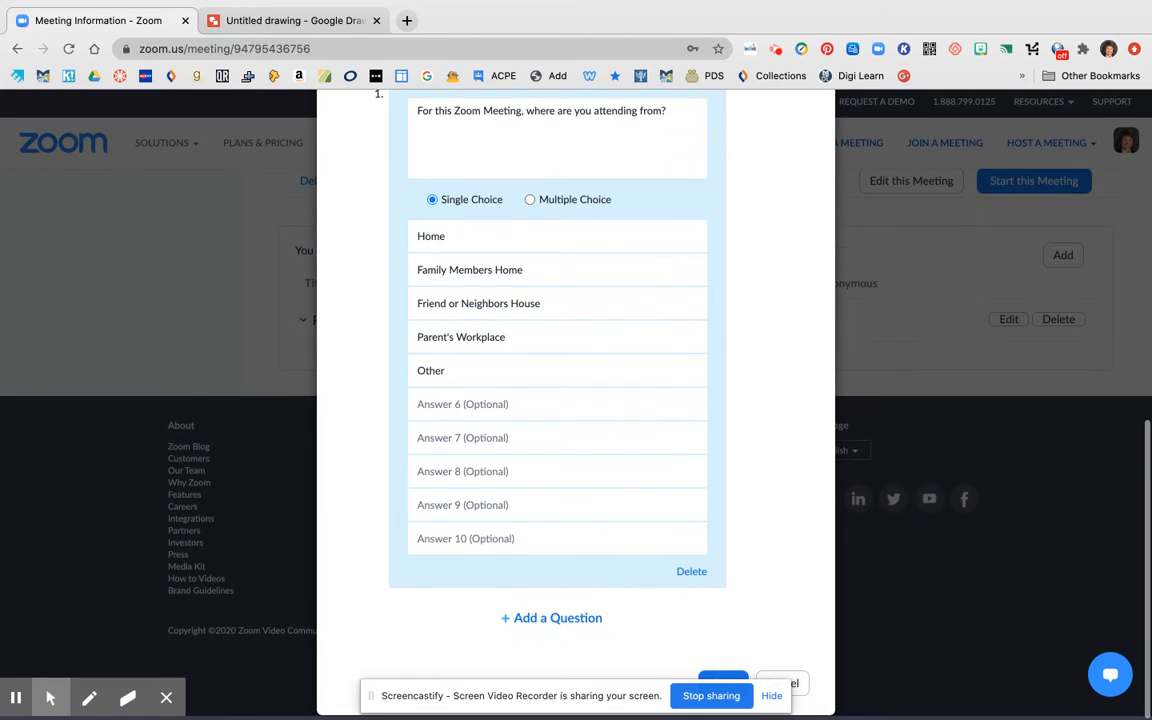
scroll(600, 200, "up", 2)
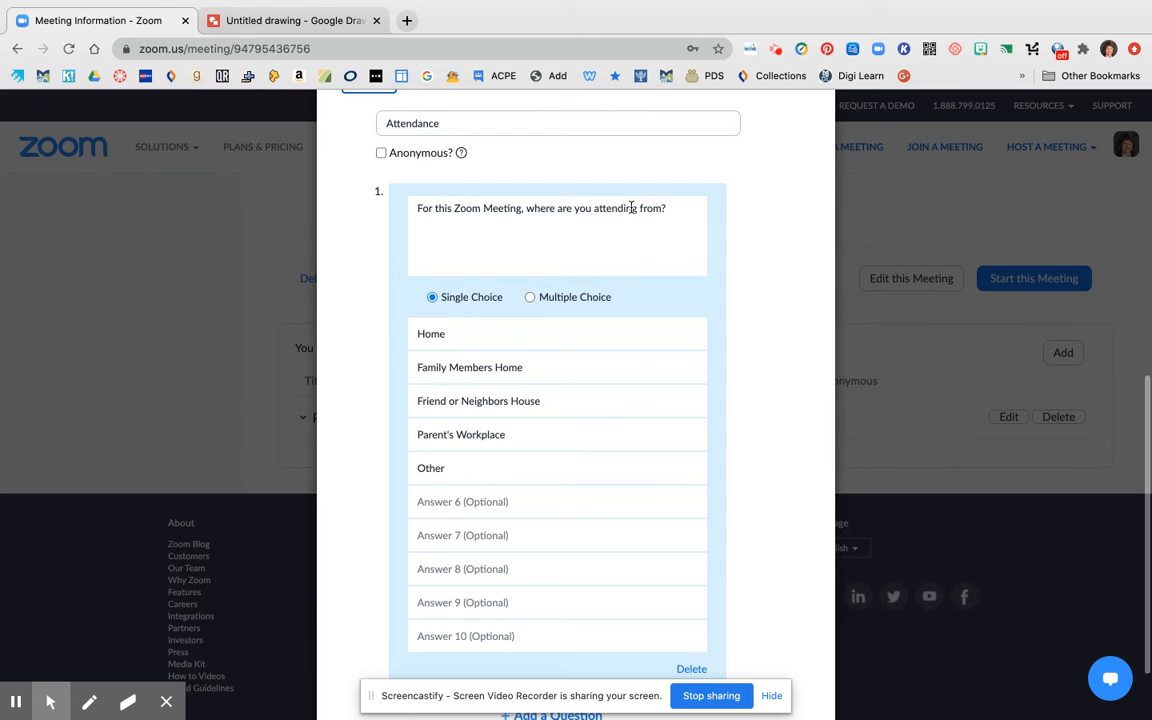
scroll(782, 310, "up", 2)
scroll(600, 250, "down", 2)
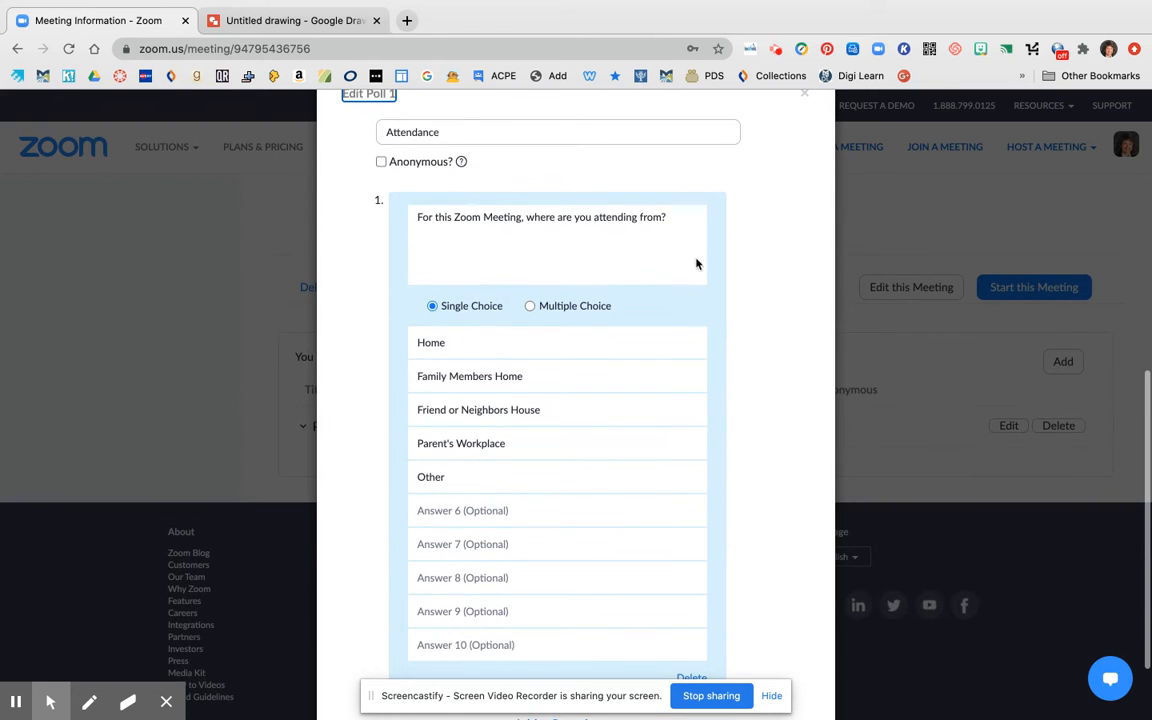
scroll(783, 529, "down", 2)
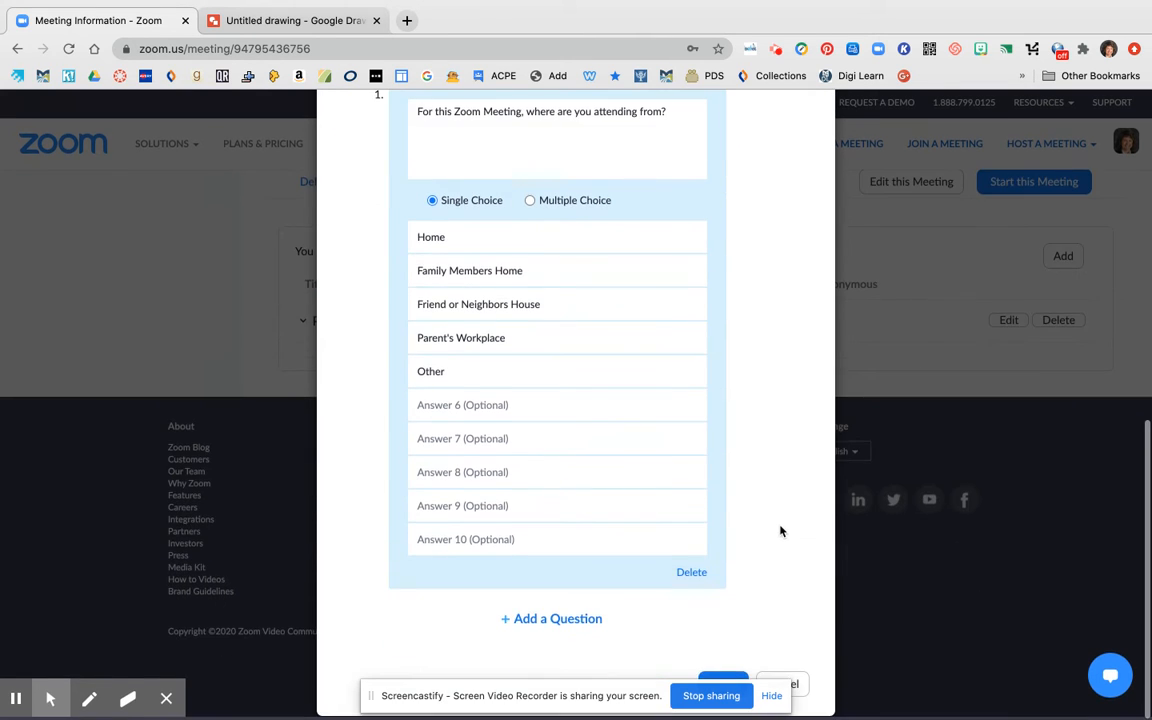
left_click(804, 690)
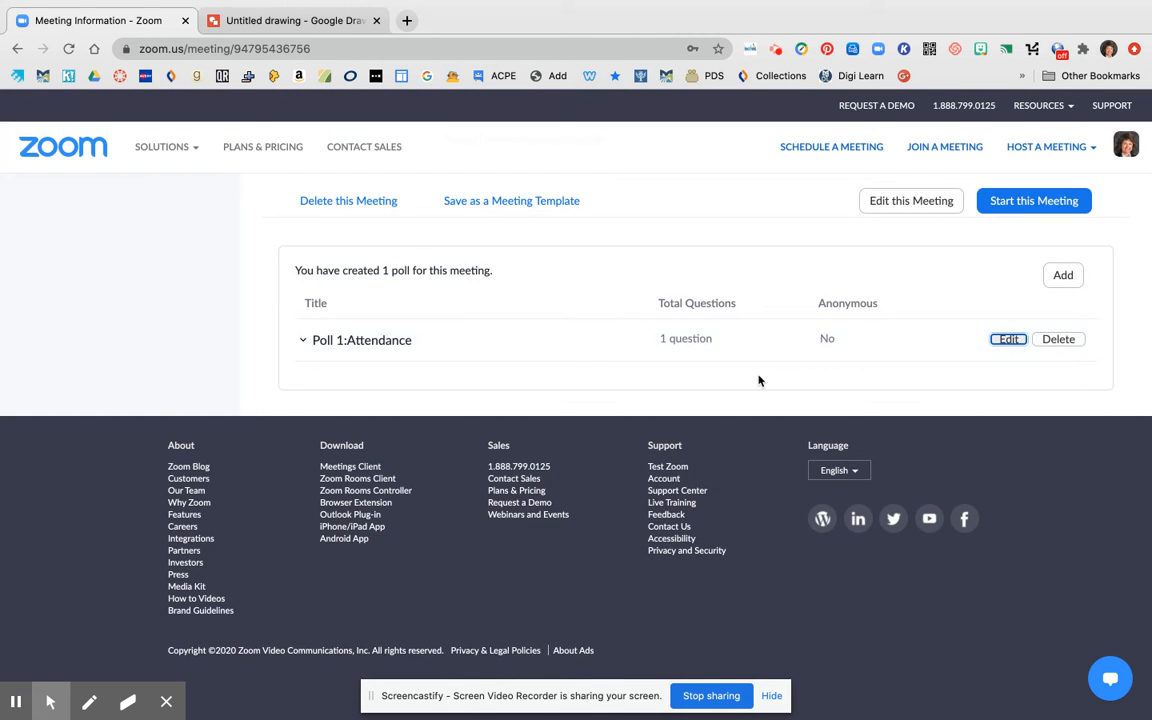
Return to the meetings list and open the "test zoom" meeting from the upcoming meetings
scroll(759, 381, "up", 1)
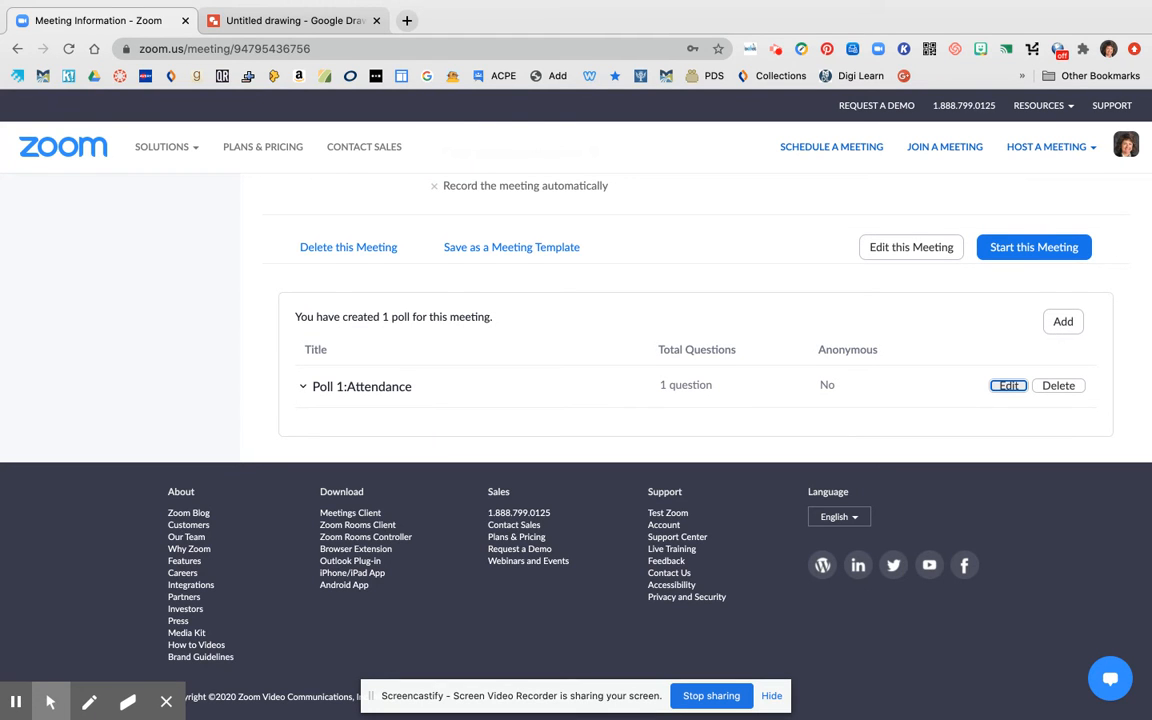
scroll(576, 400, "up", 3)
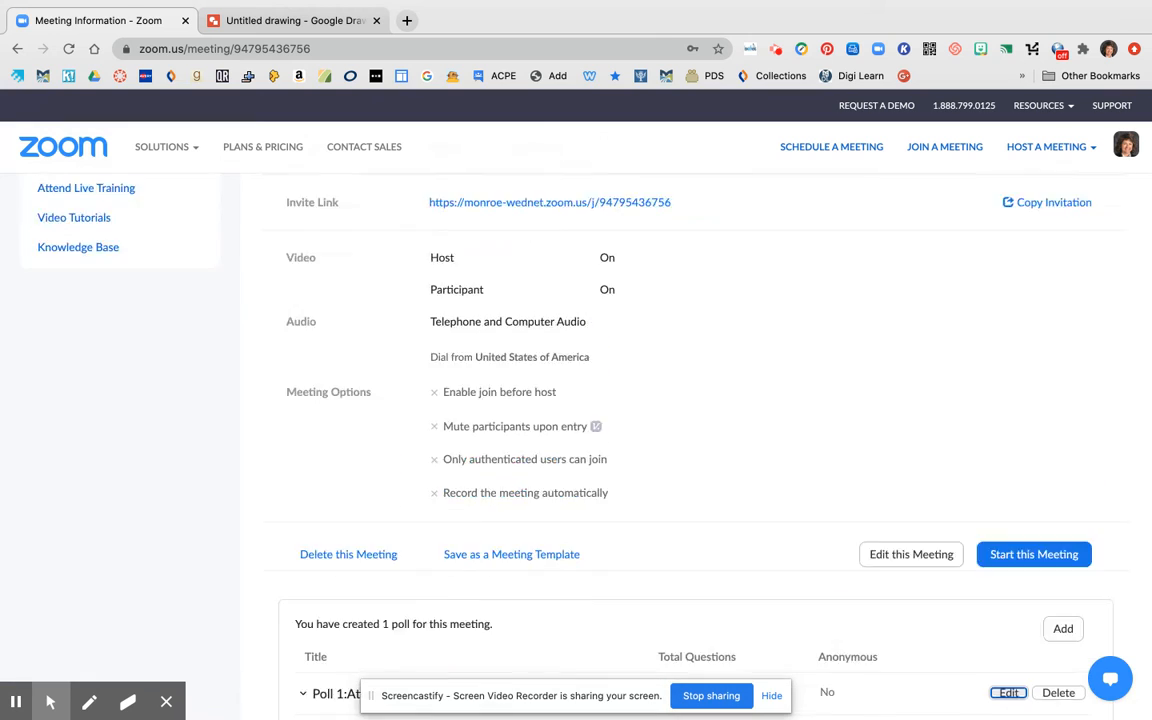
scroll(873, 159, "up", 3)
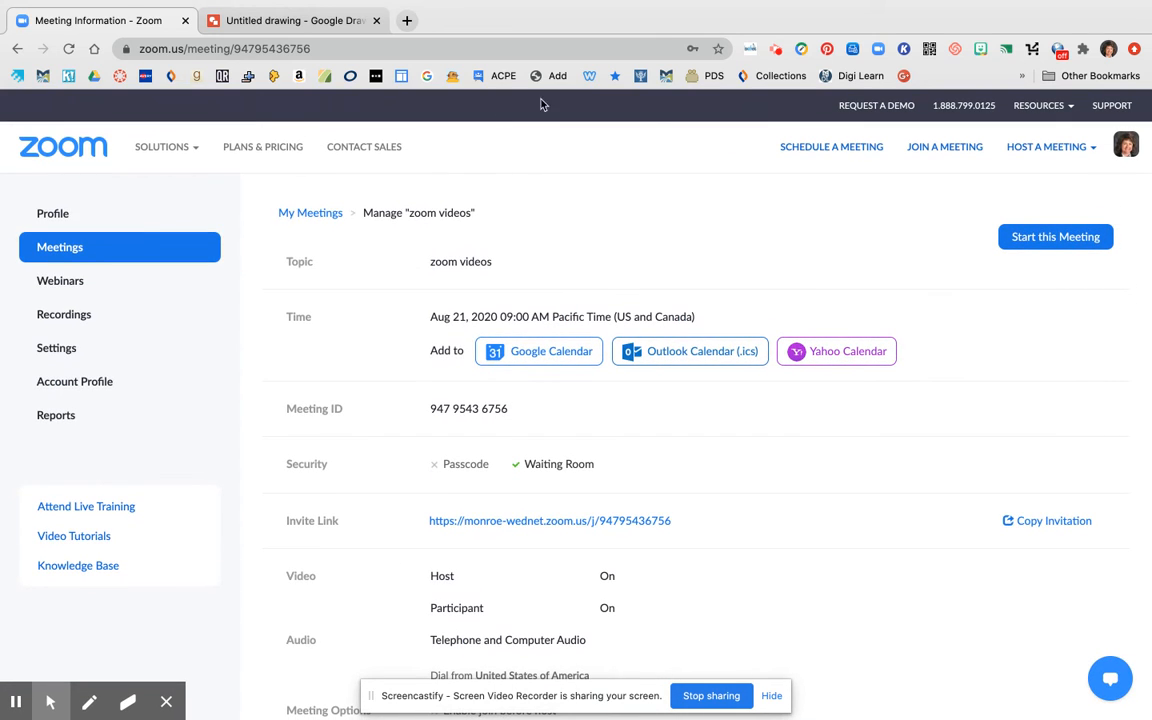
left_click(310, 216)
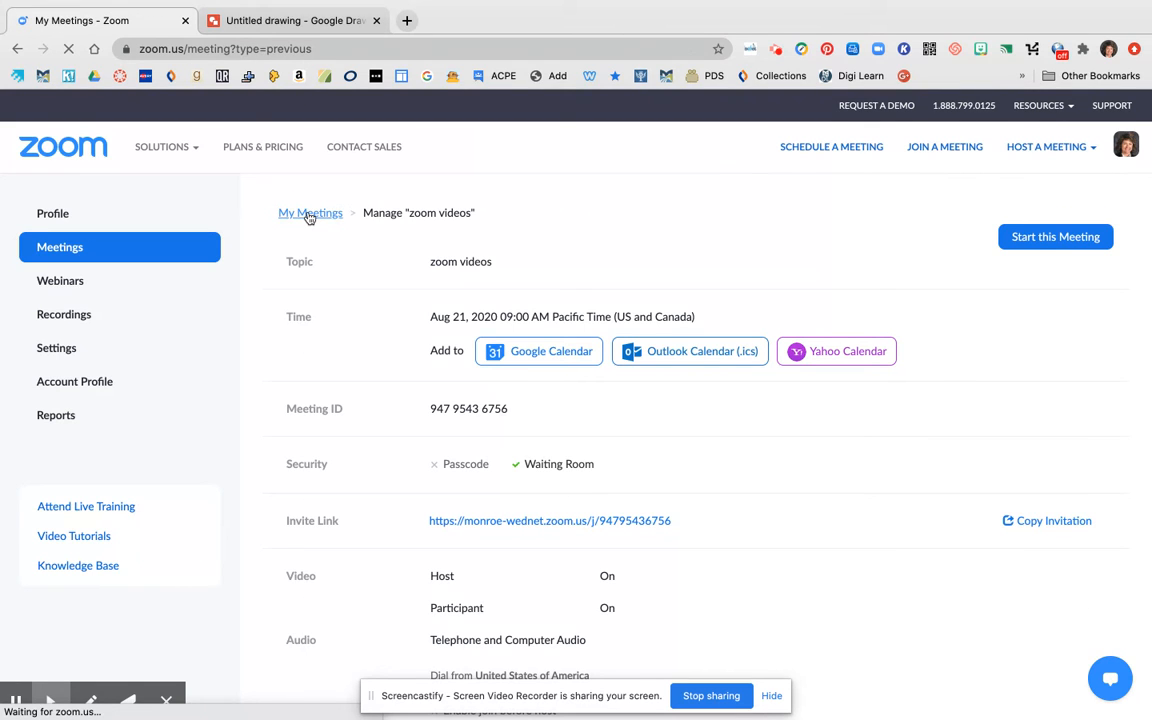
left_click(373, 212)
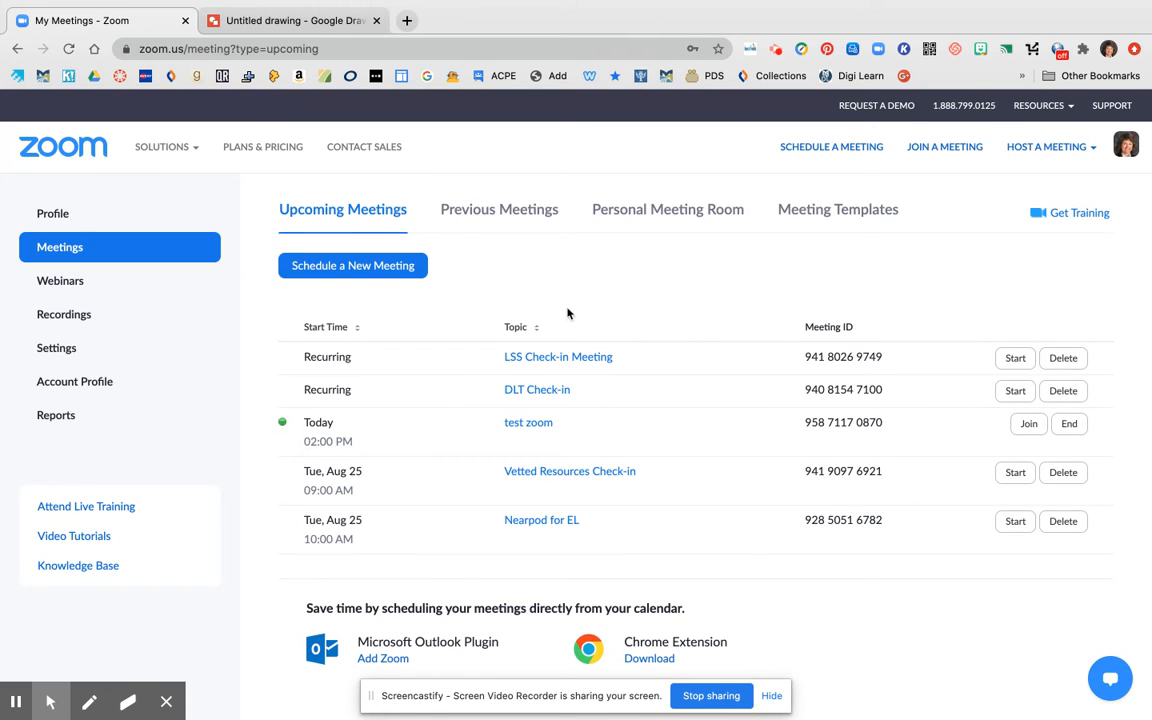
left_click(533, 424)
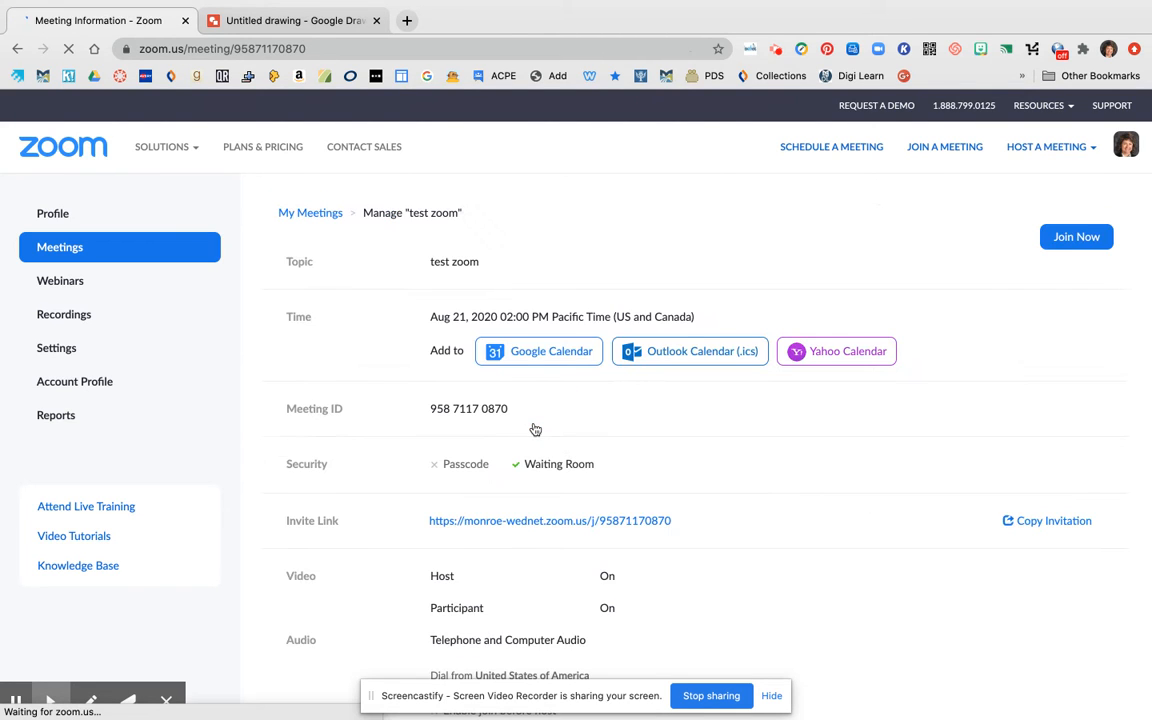
Add a poll to the "test zoom" meeting and title it "US Presidents"
scroll(651, 561, "down", 8)
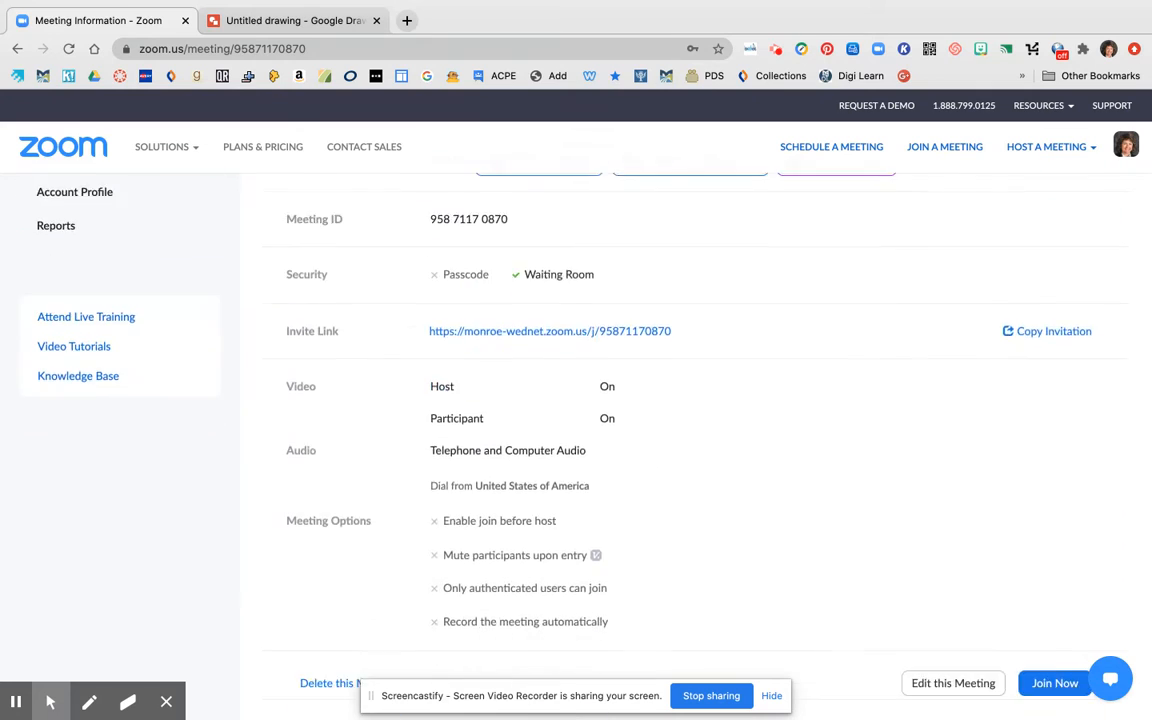
scroll(990, 500, "down", 3)
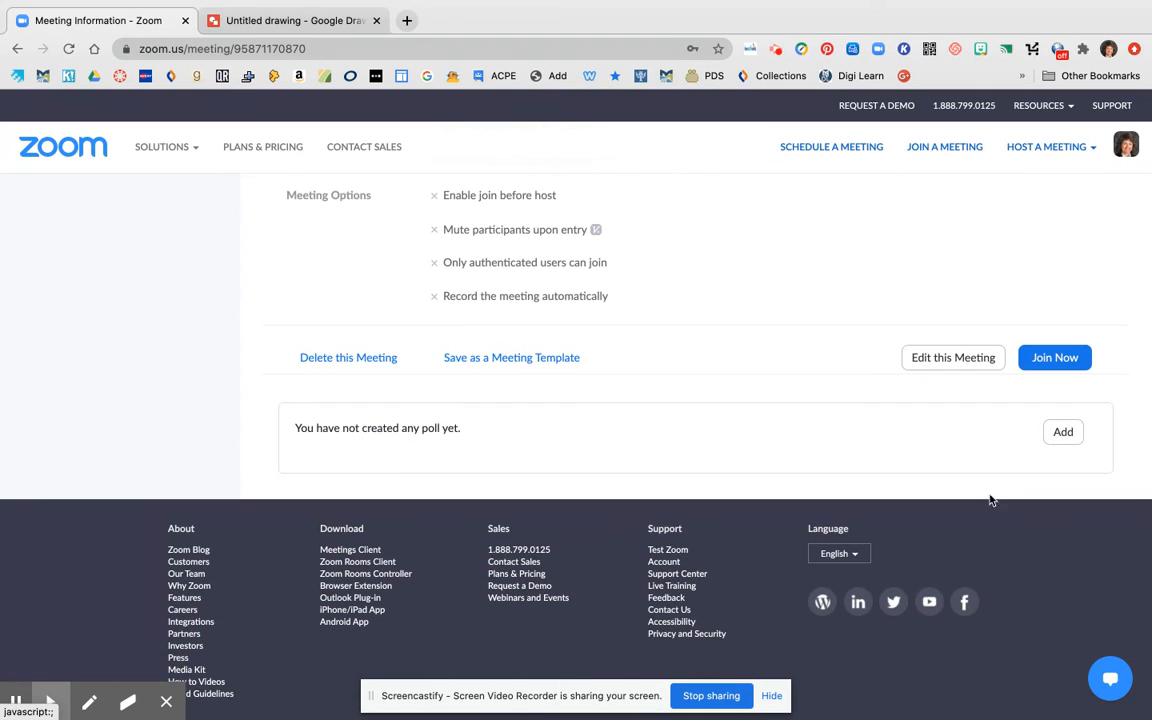
left_click(1063, 435)
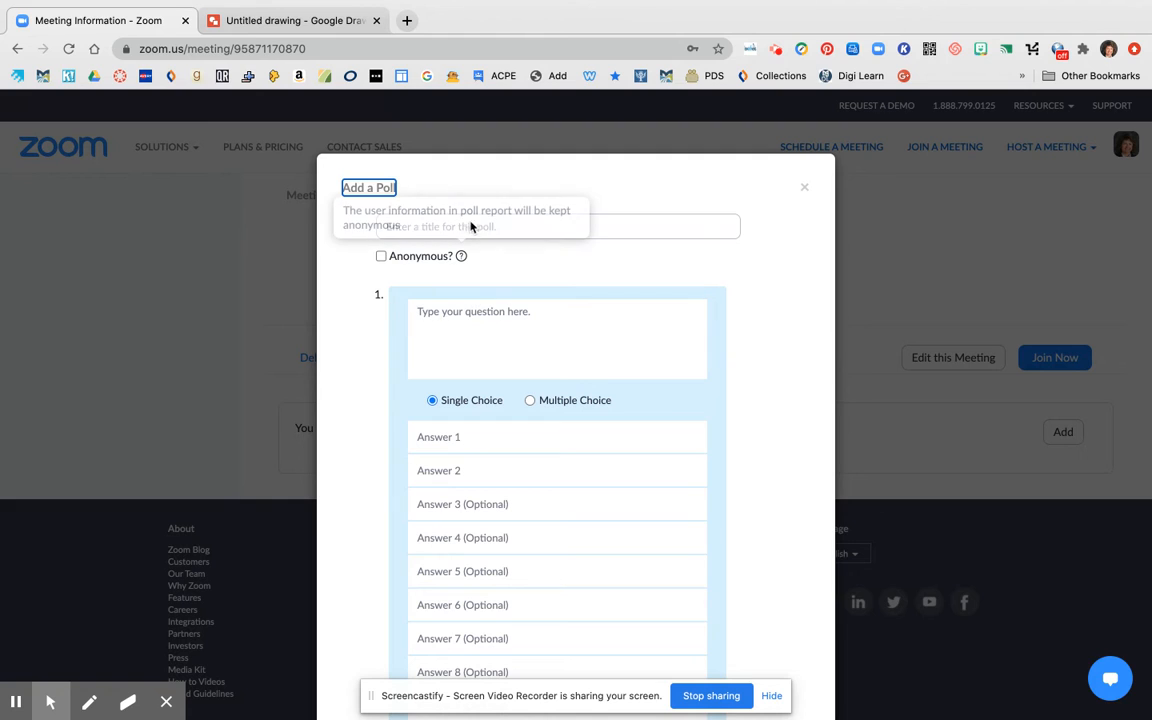
left_click(637, 222)
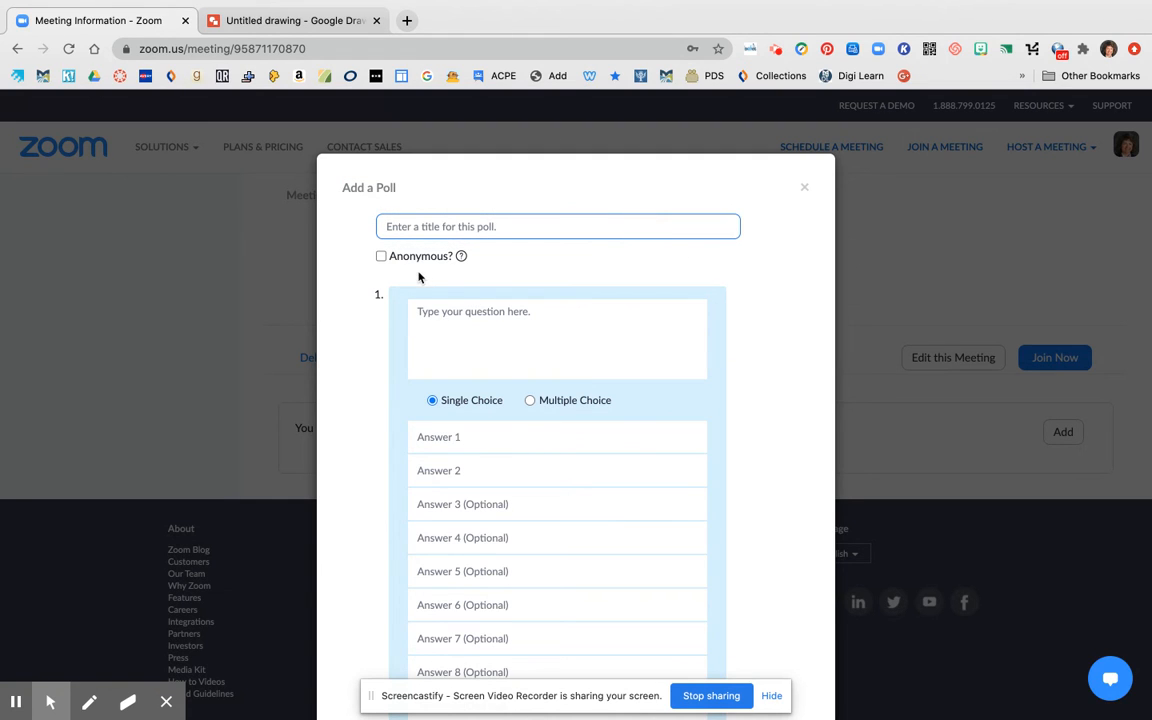
type("US Presidents")
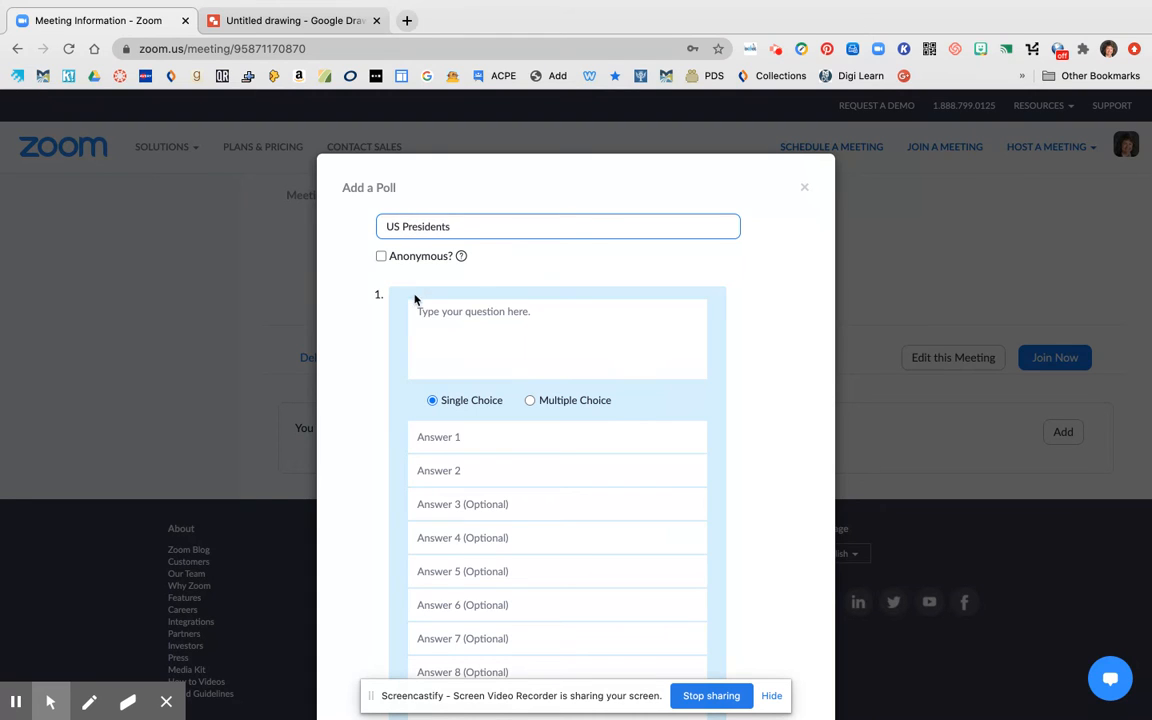
Enter the question "l;sdf;lkasdlfkn" with the answers "A;LKSCMlaksmc", "CAKLM;lasc" and "k;lJ;KLAMS;DF"
left_click(412, 296)
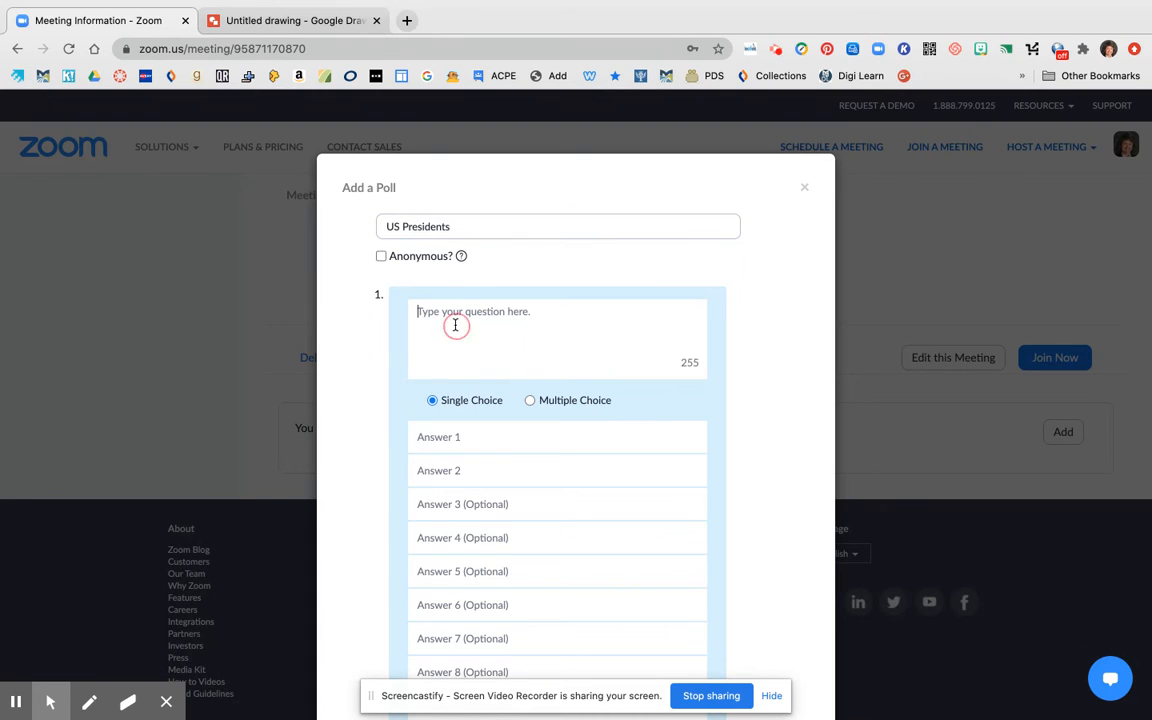
type("l;sdf;lkasdlfkn")
left_click(471, 437)
type("A;LKSCMlaksmc")
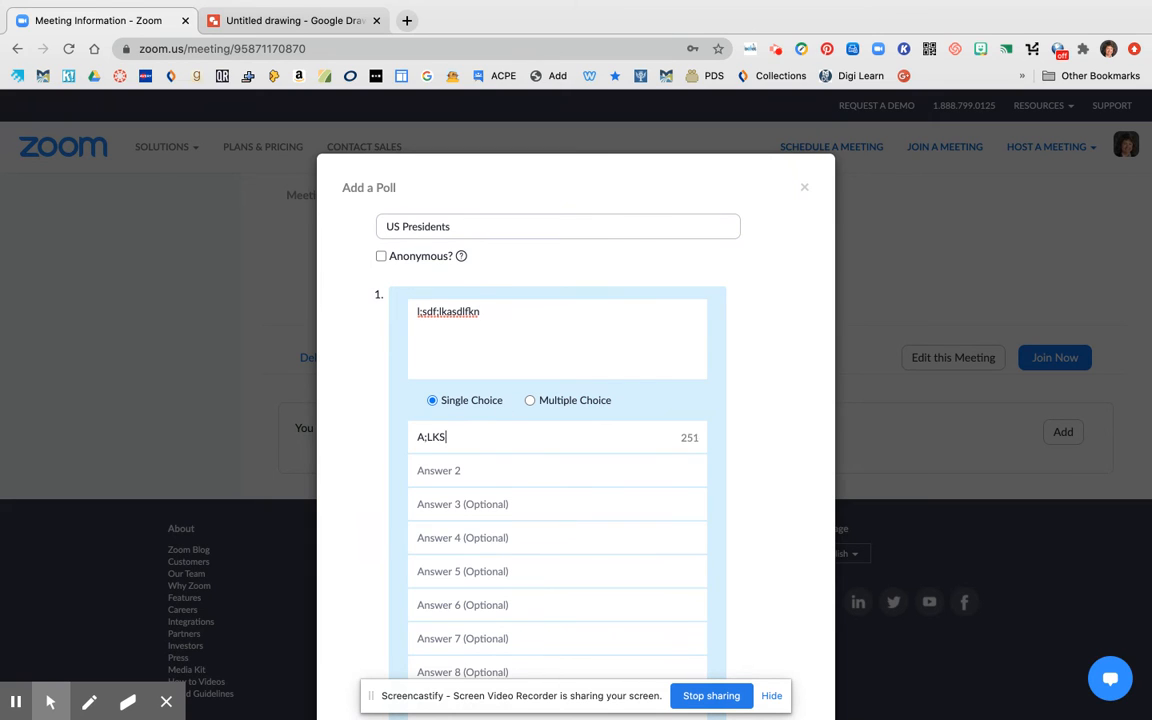
left_click(444, 468)
type("CAKLM;lasc")
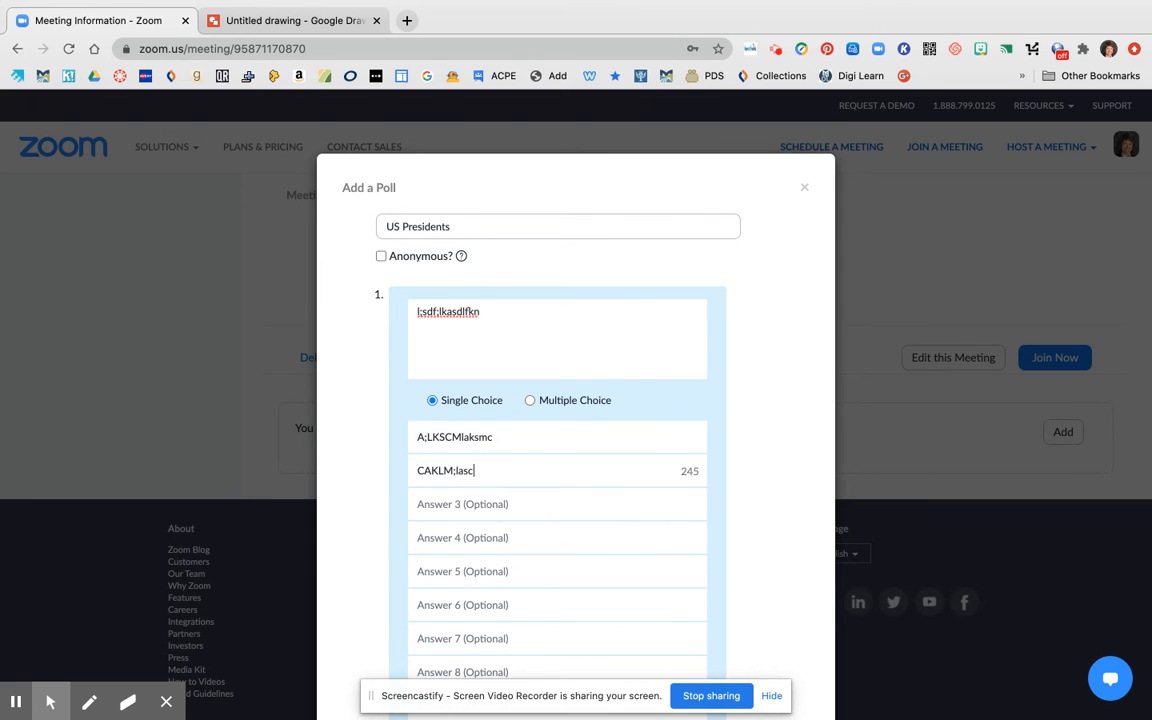
left_click(478, 504)
type("k;lJ;KLAMS;DF")
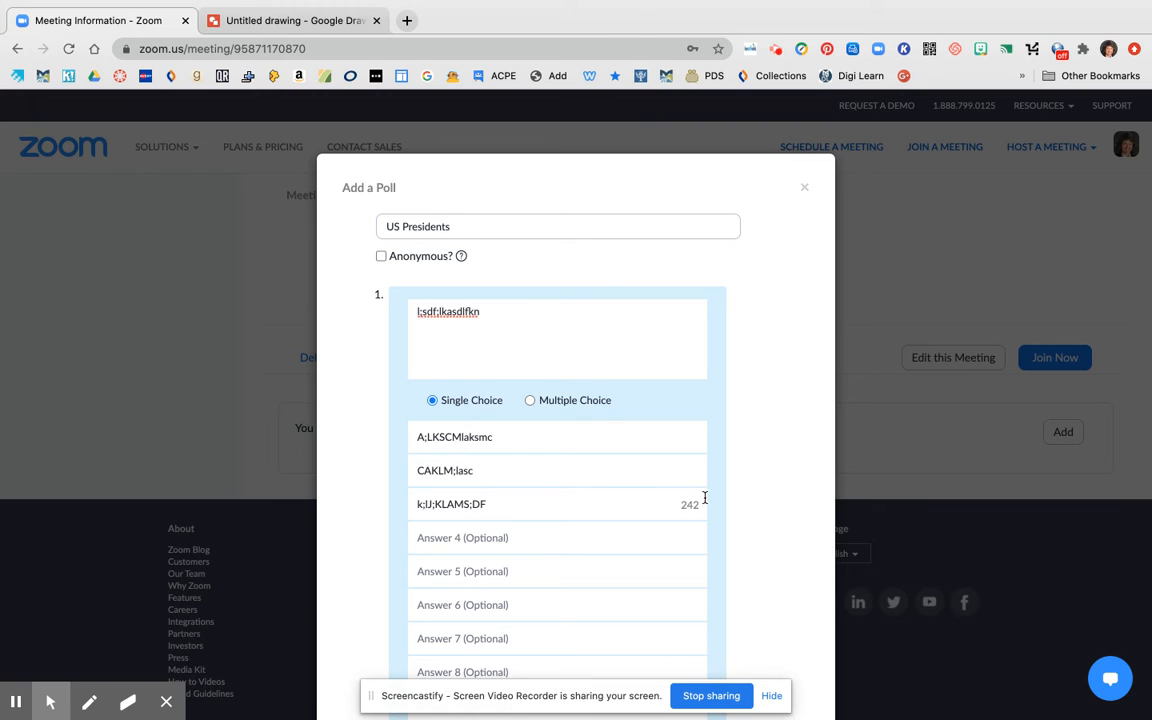
scroll(704, 497, "down", 2)
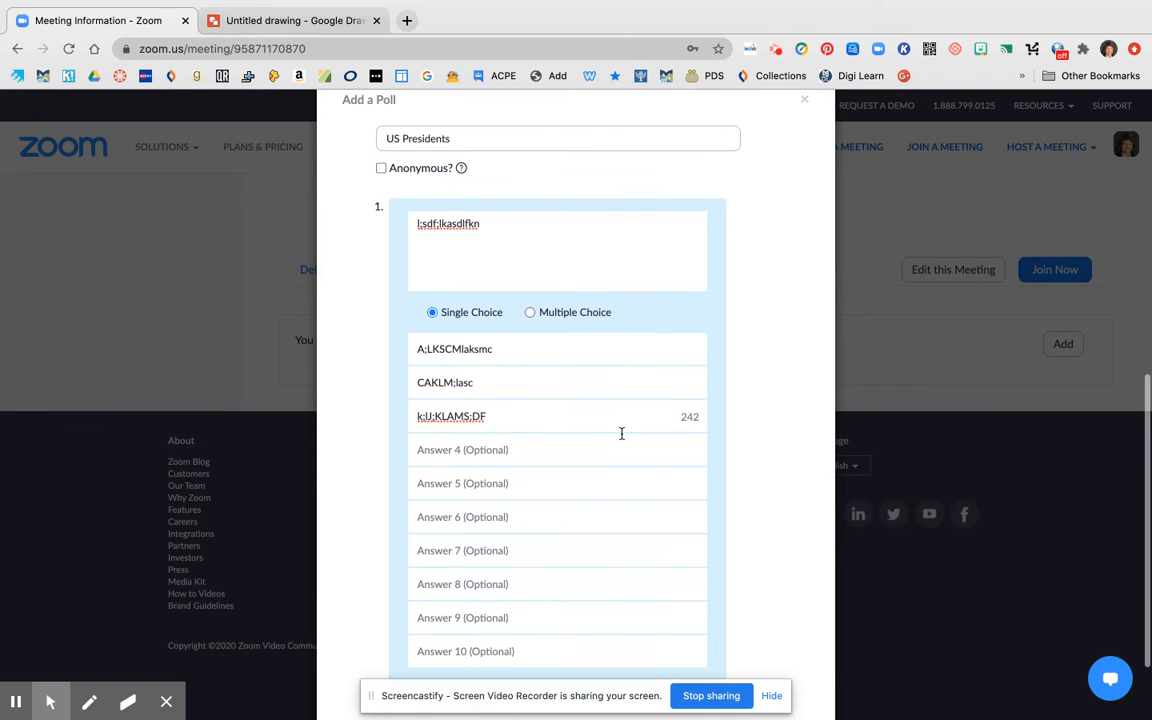
Make the question multiple choice and save the "US Presidents" poll
left_click(531, 313)
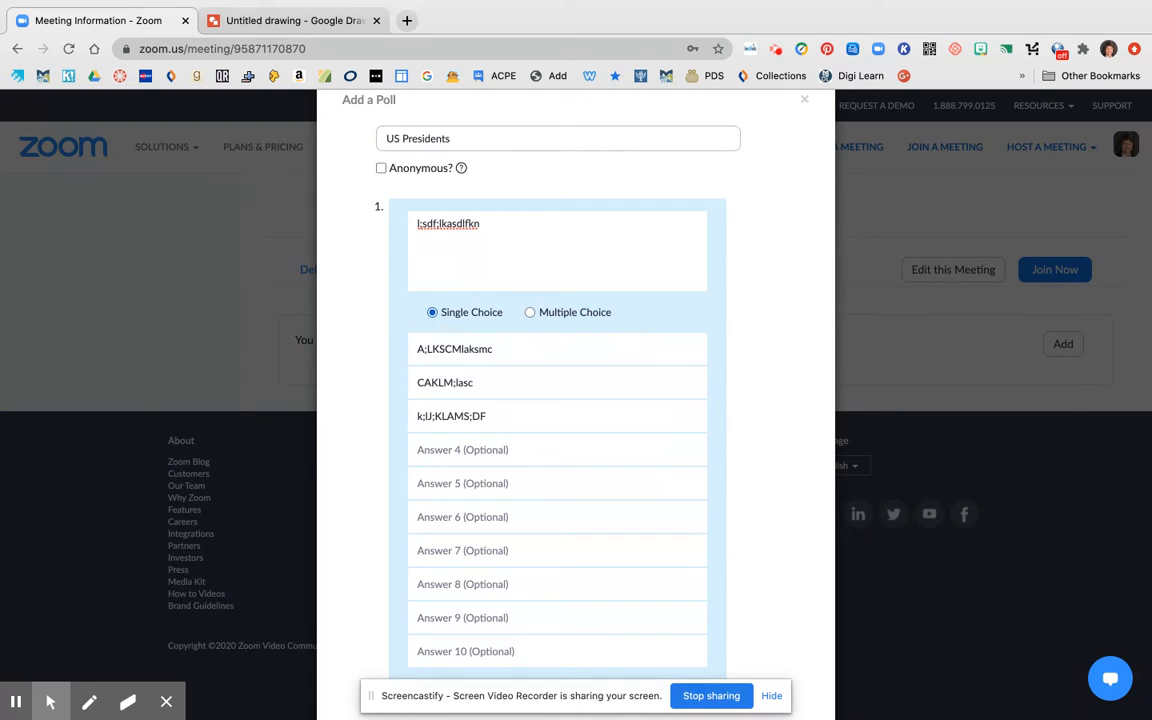
scroll(697, 451, "down", 2)
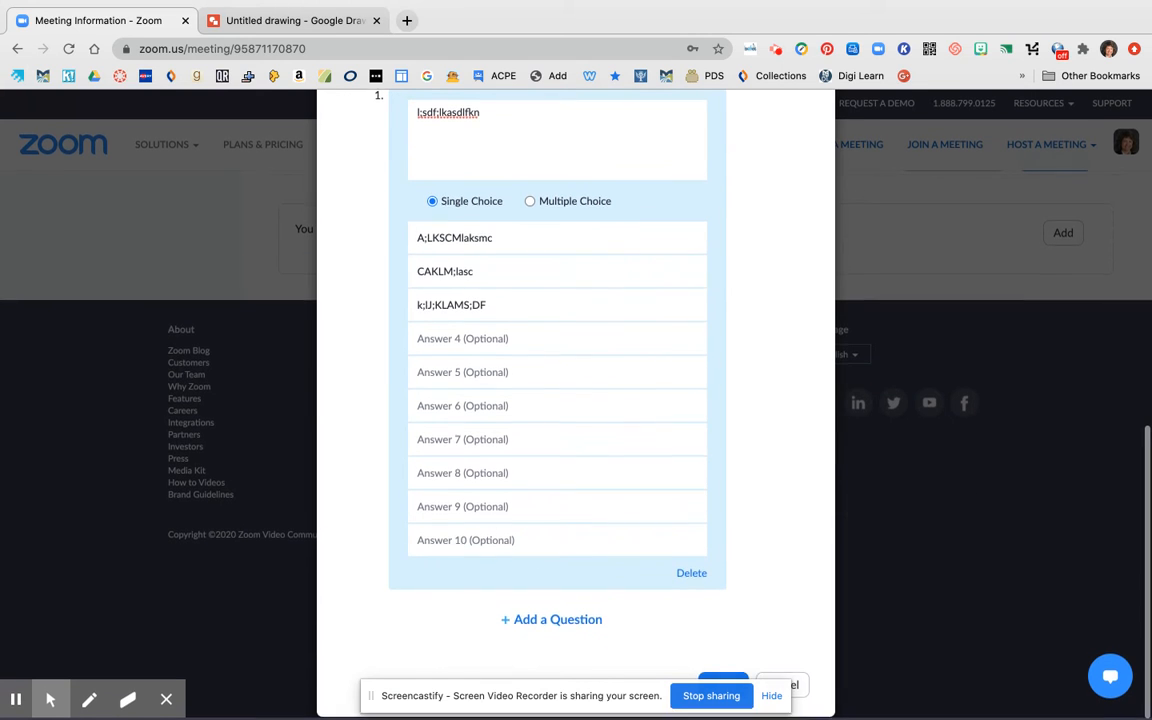
left_click(531, 205)
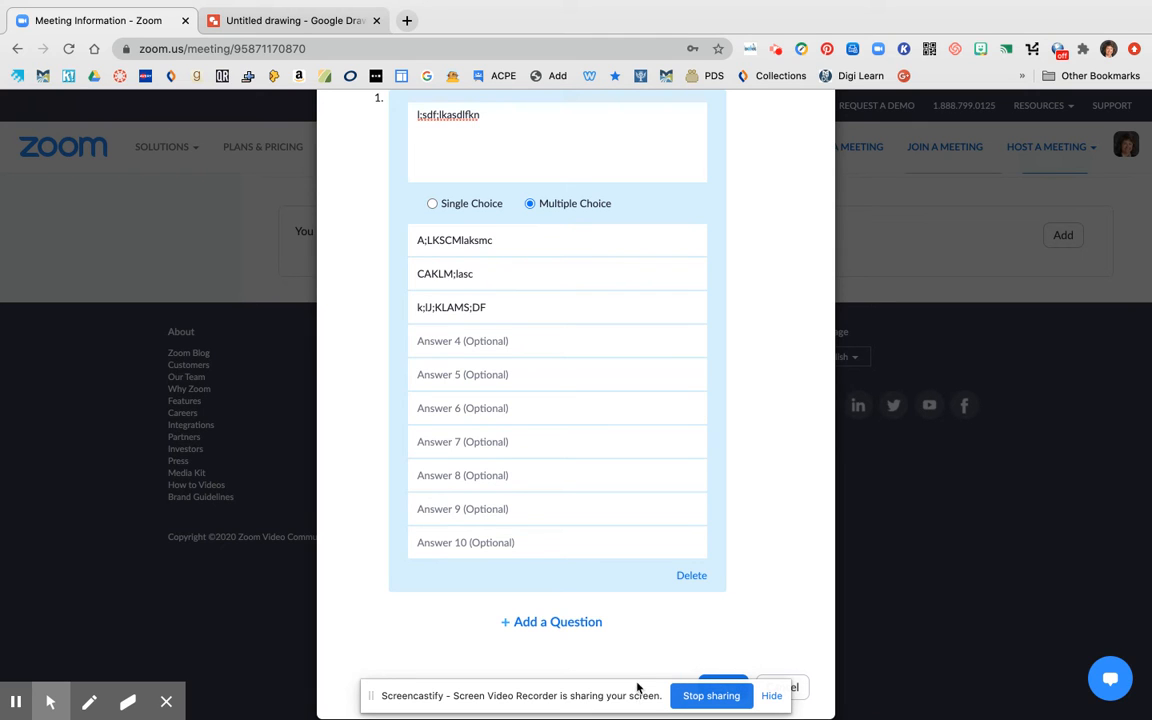
left_click_drag(450, 708, 303, 708)
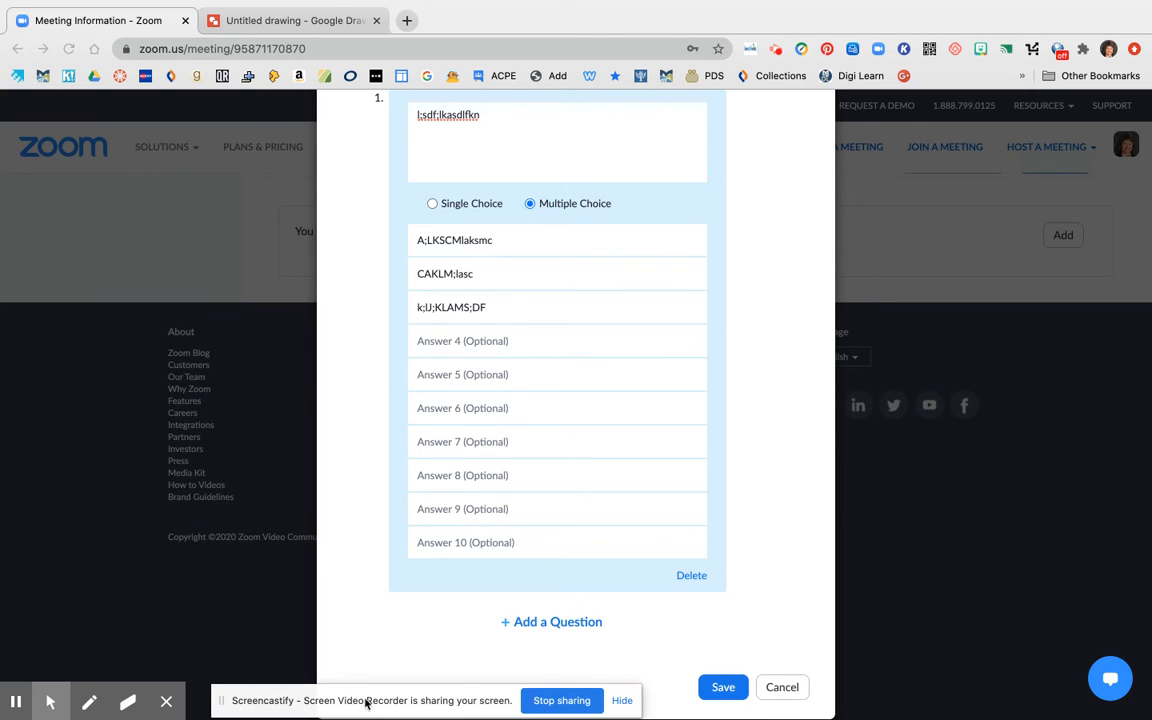
left_click(729, 690)
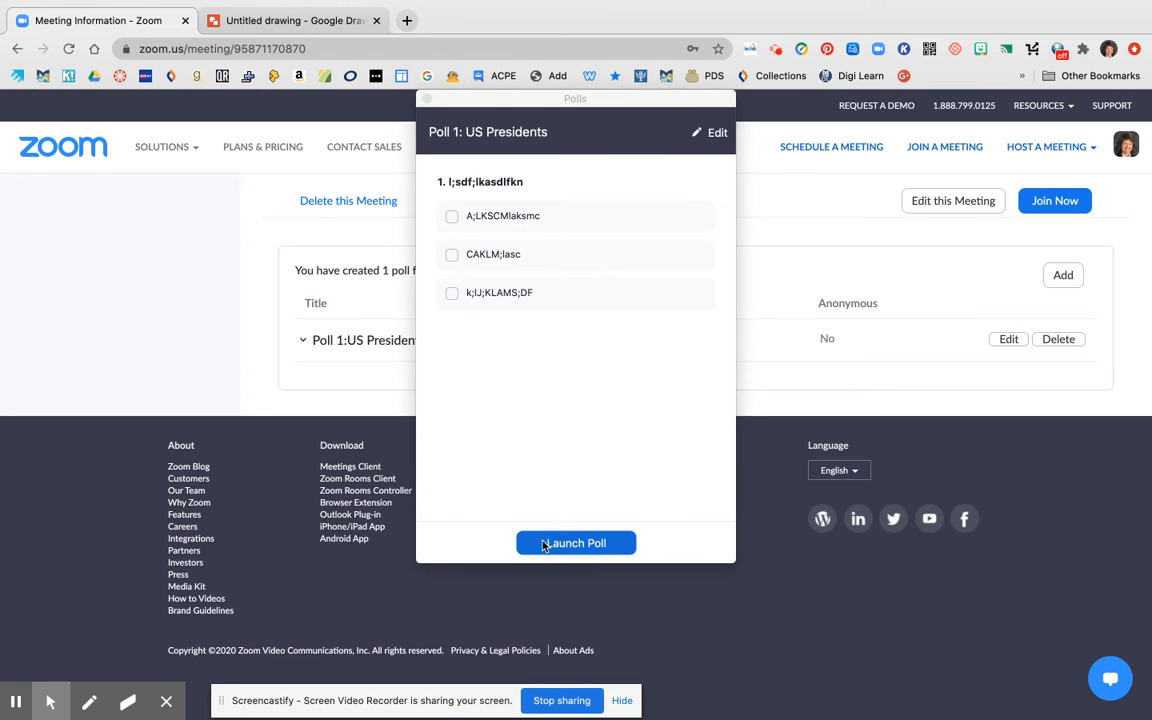
Launch the "US Presidents" poll, switch to the Zoom meeting desktop, and end the poll
left_click(597, 546)
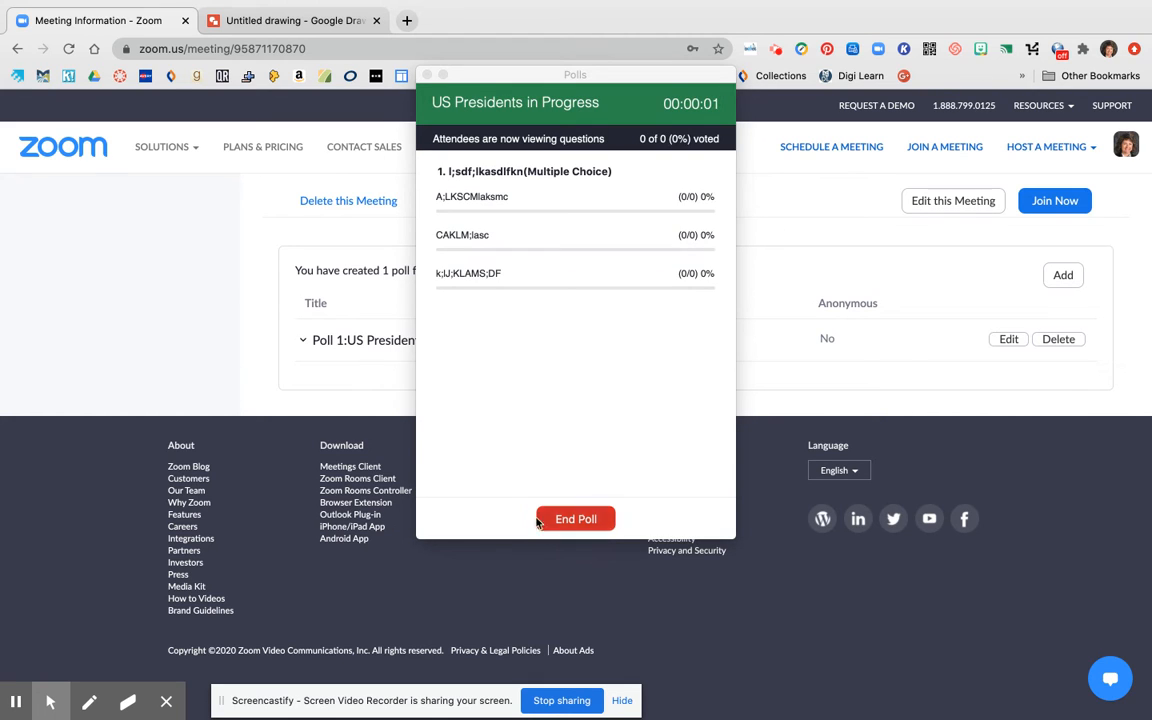
key("ctrl+Left")
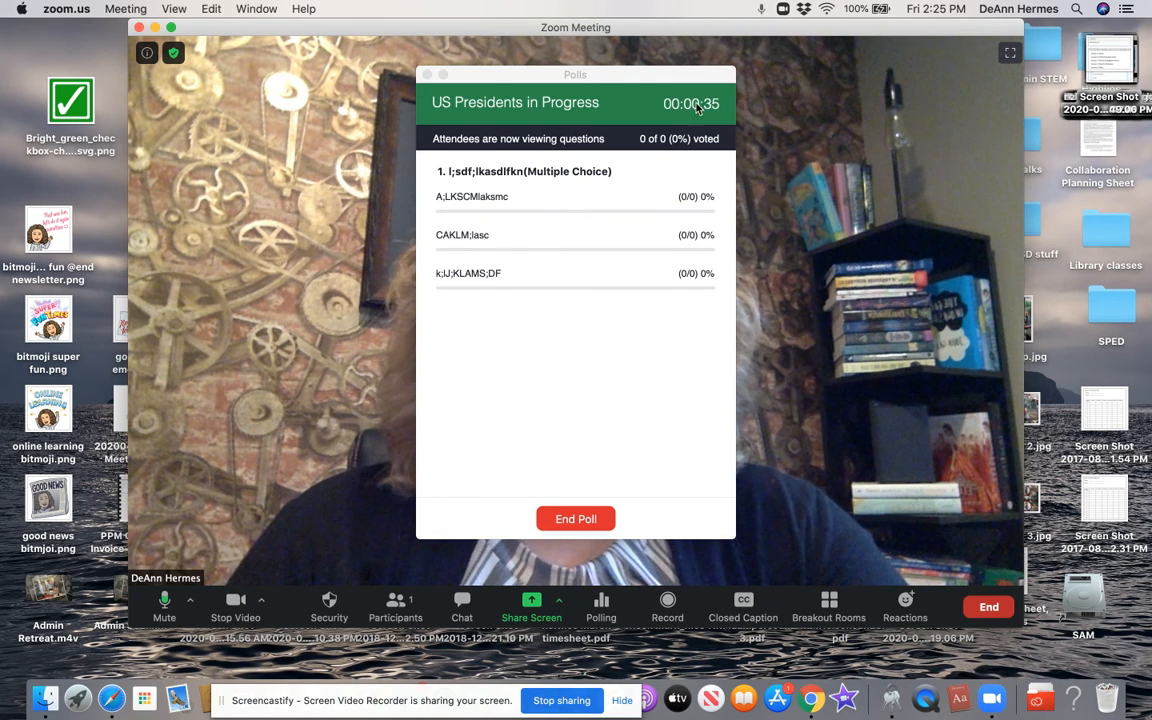
left_click(593, 521)
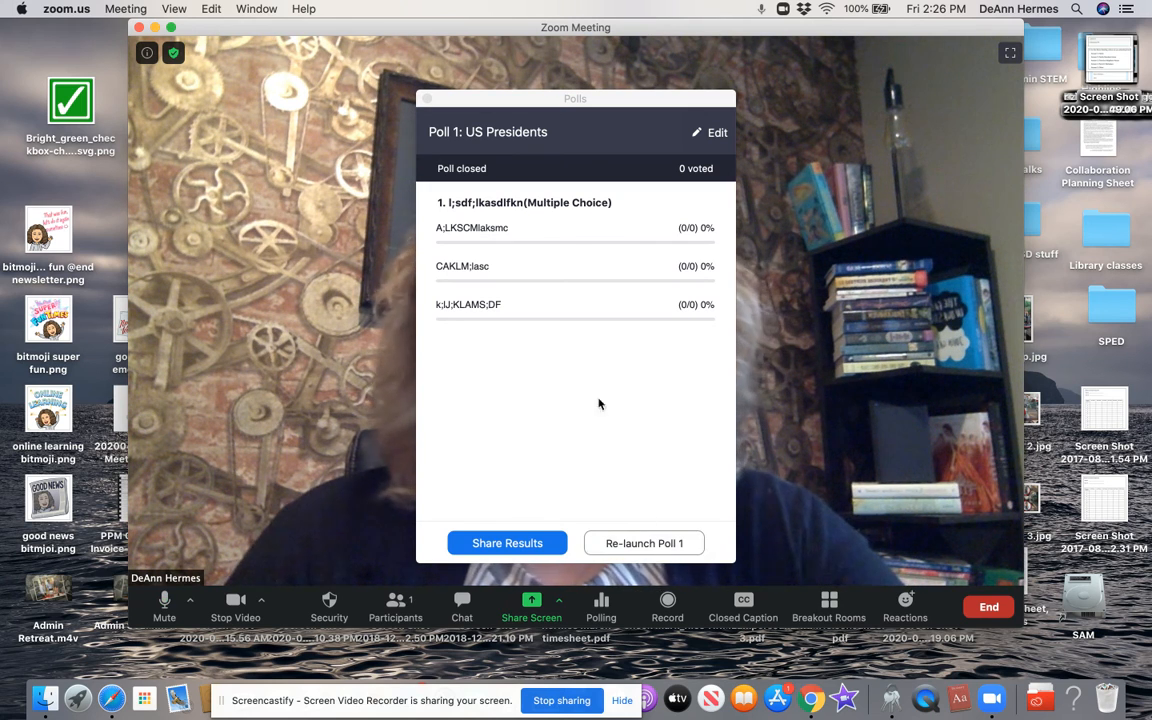
Share the "US Presidents" poll results with attendees, stop sharing them, and close the Polls window
left_click(510, 543)
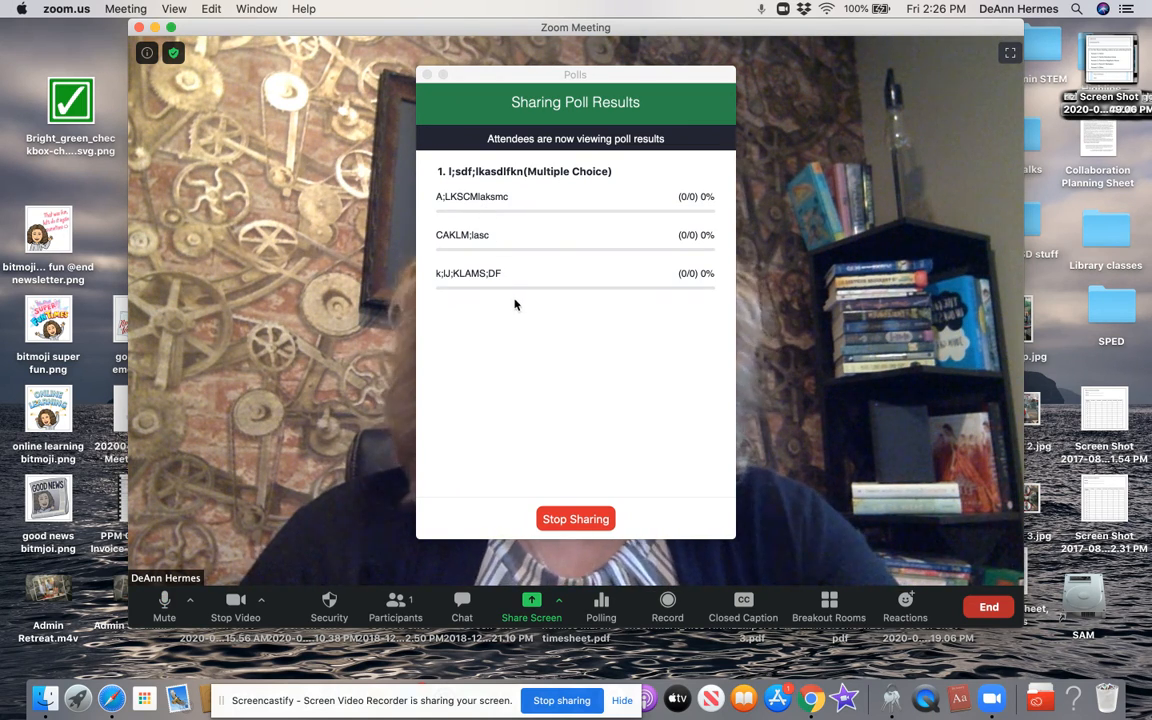
left_click(566, 520)
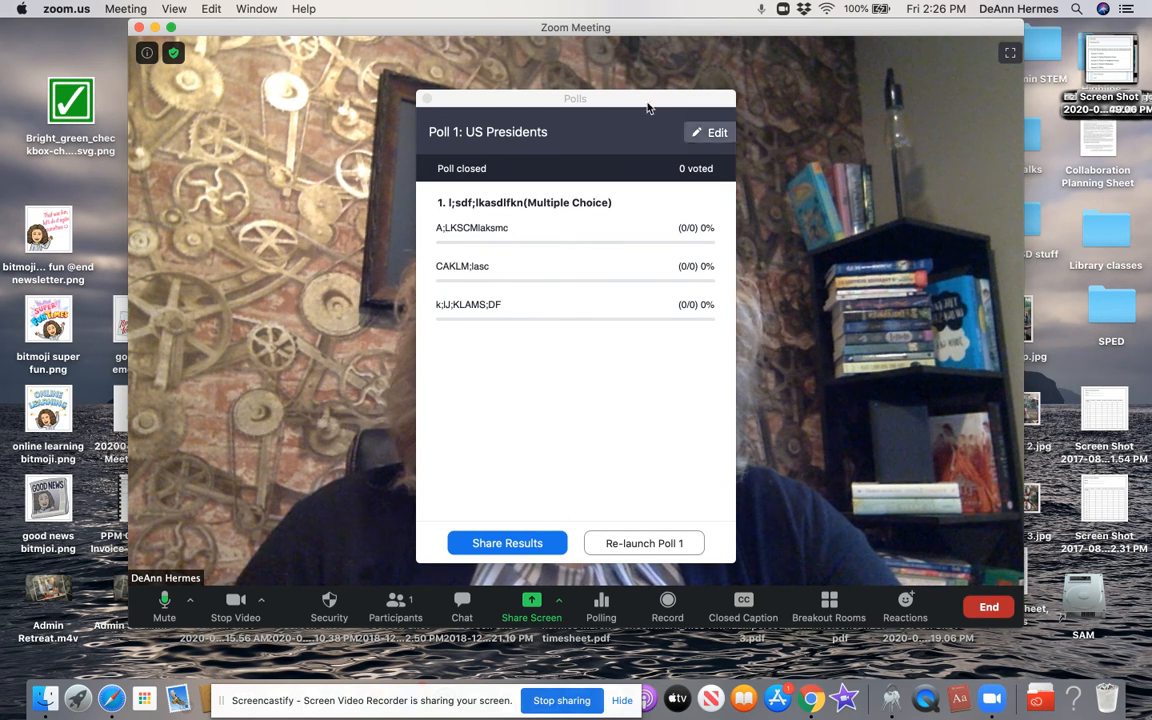
left_click(427, 99)
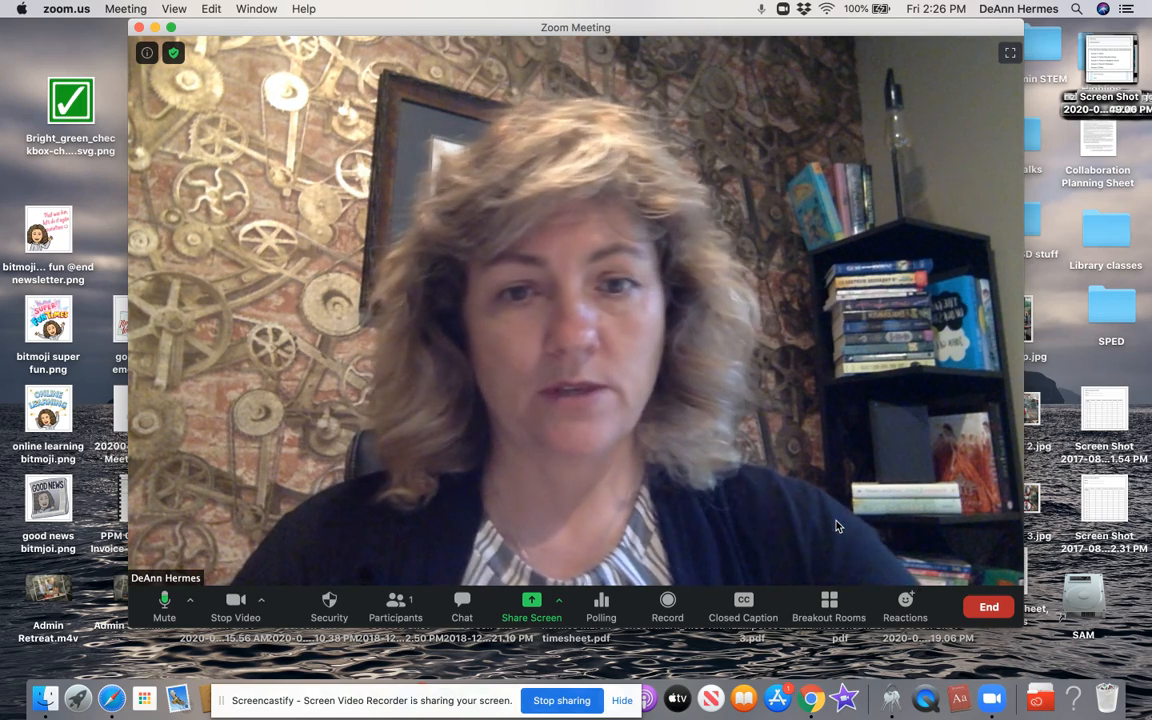
Reopen the meeting's polls to review the closed "US Presidents" poll, and close the window again
left_click(605, 609)
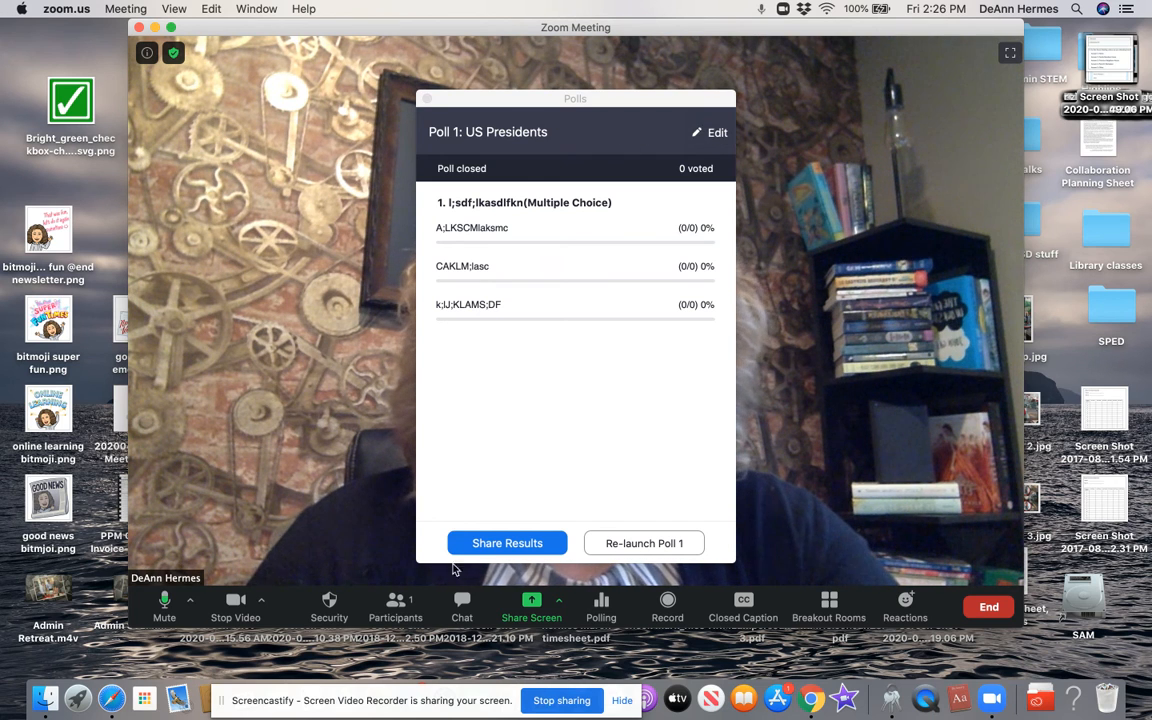
scroll(584, 434, "down", 1)
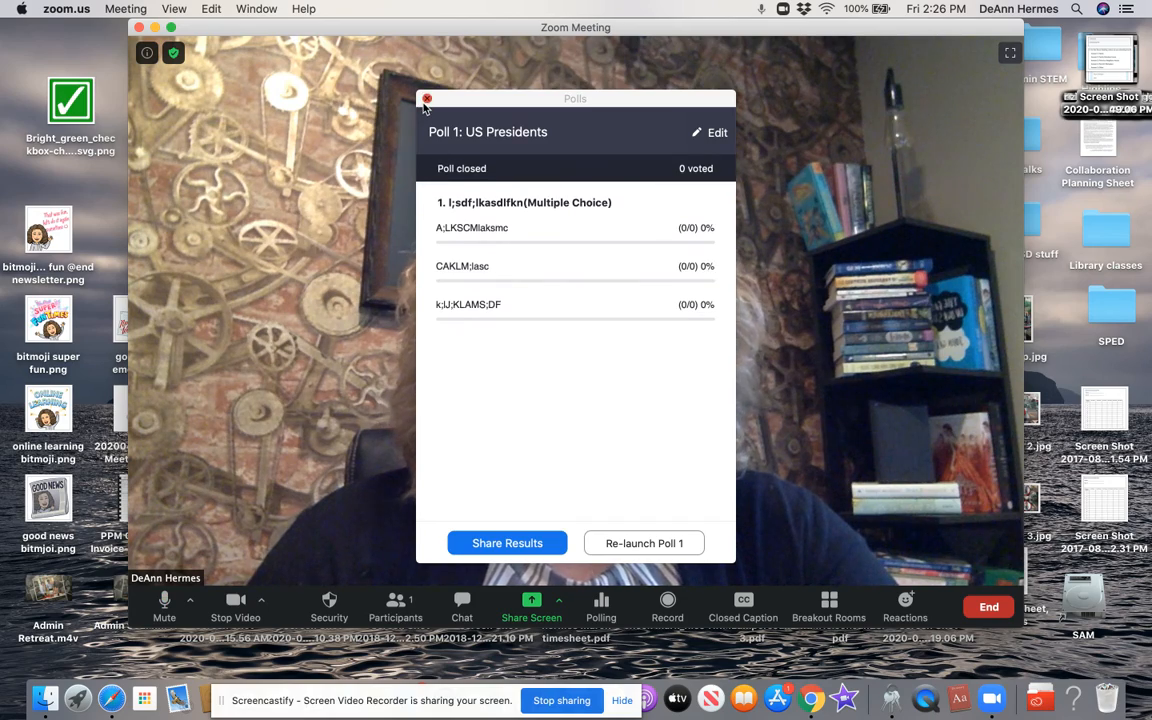
left_click(427, 100)
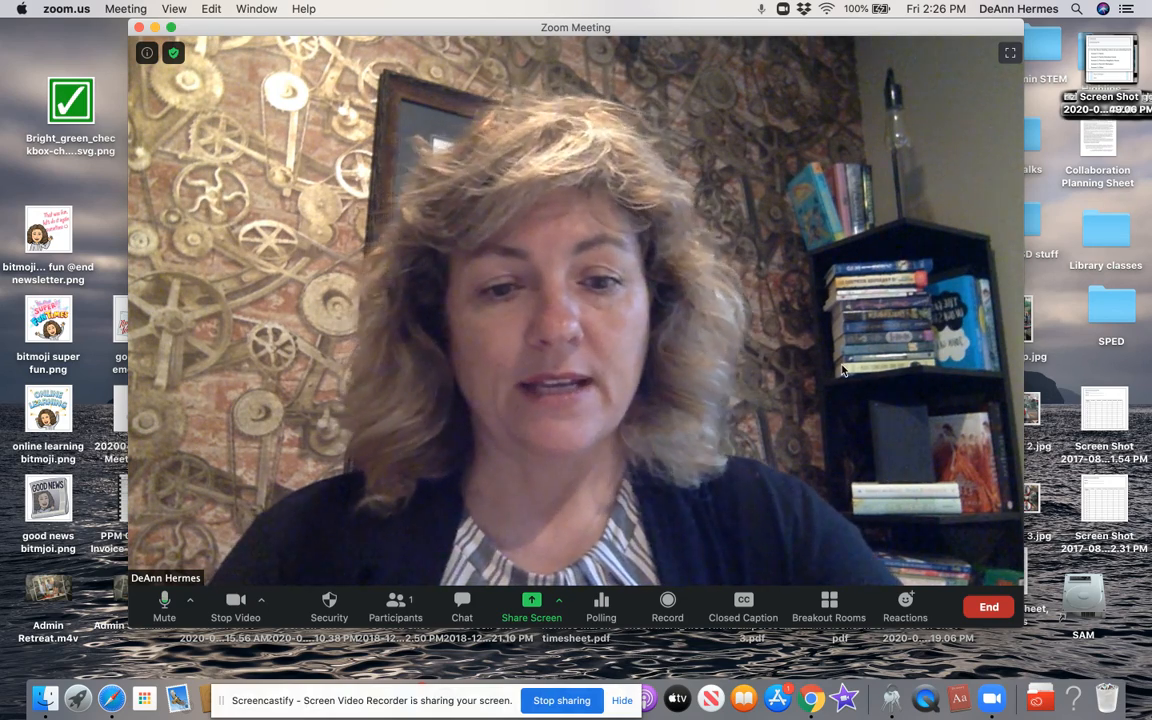